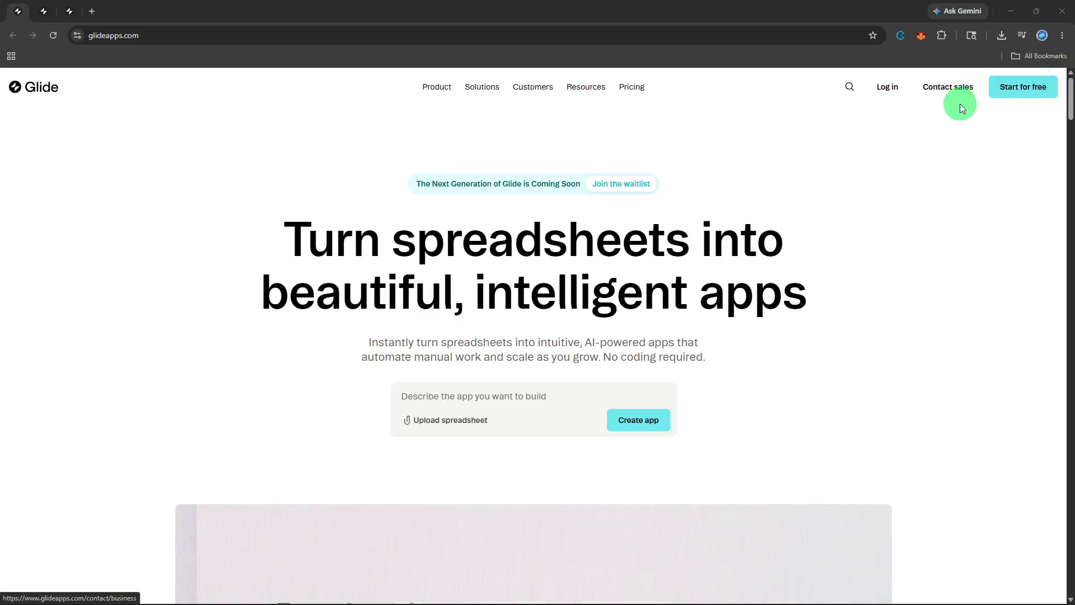
Step: Log in to Glide, open the Tutorial app and show its data tables
left_click(960, 105)
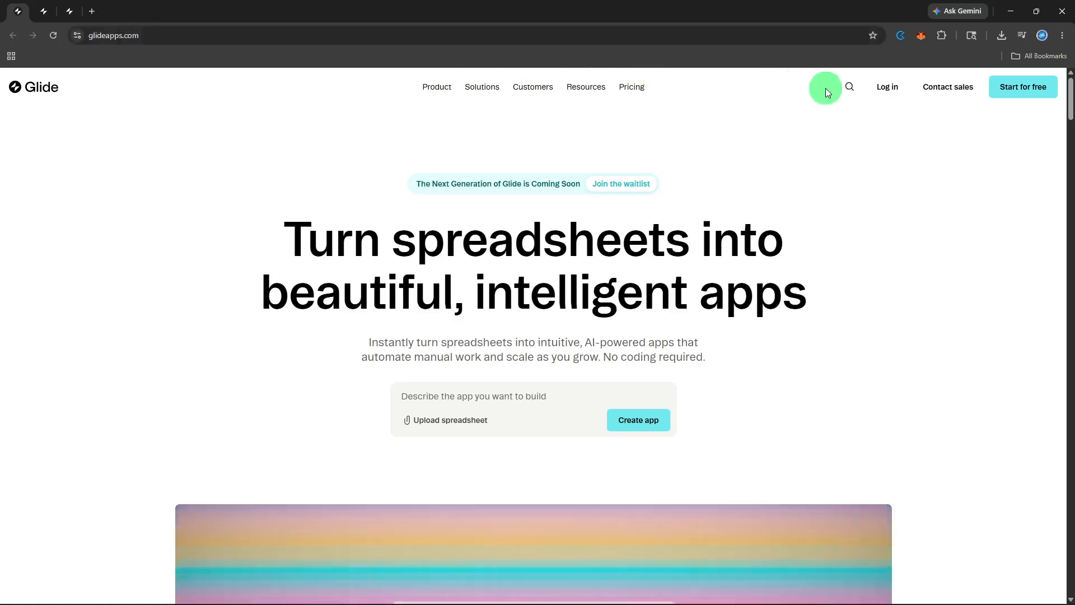
left_click(886, 90)
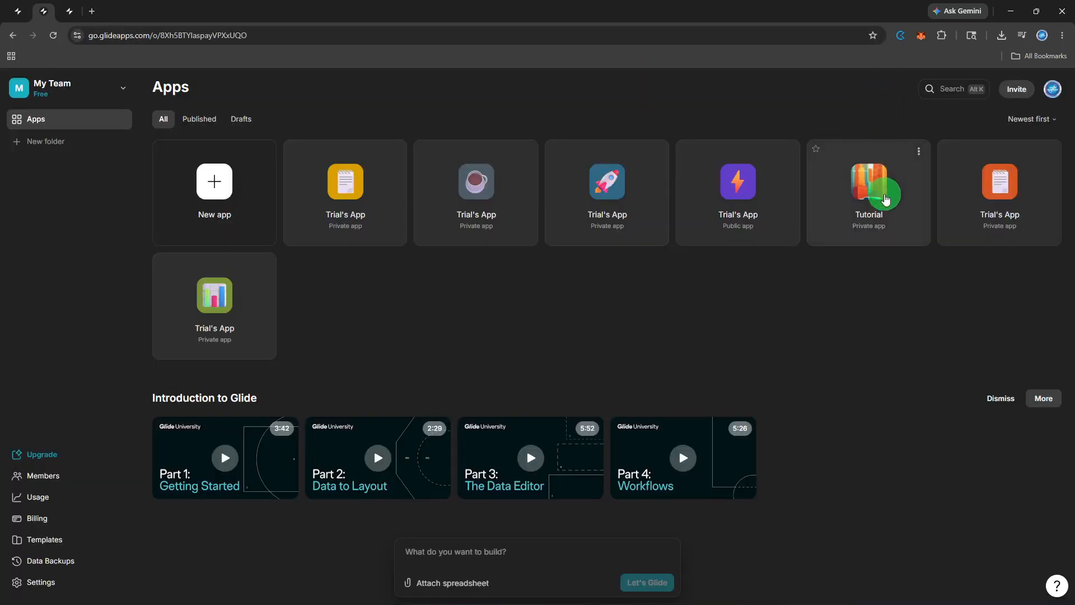
left_click(886, 199)
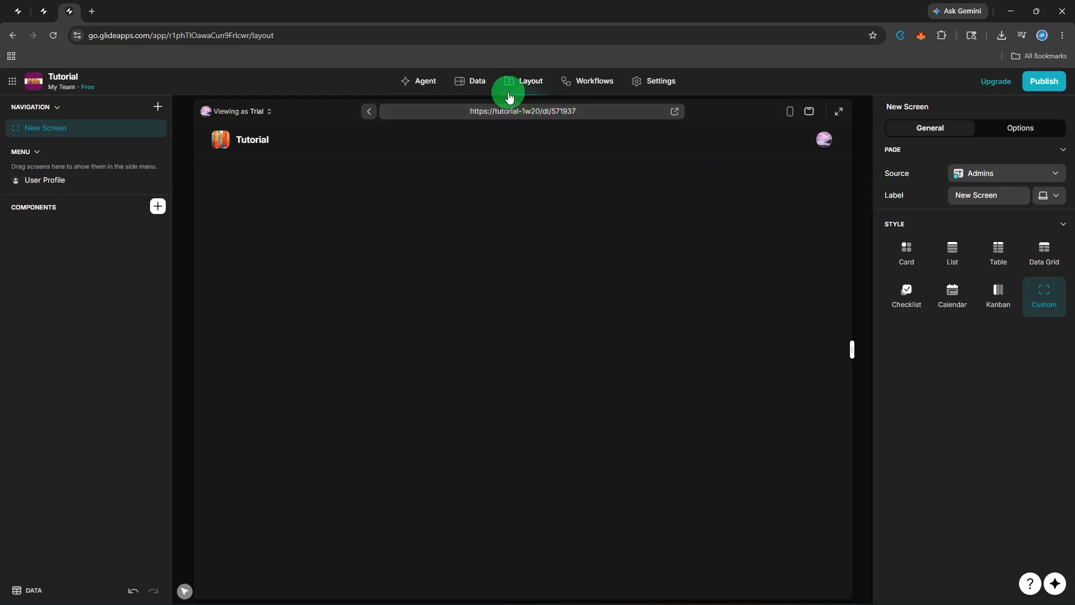
left_click(491, 89)
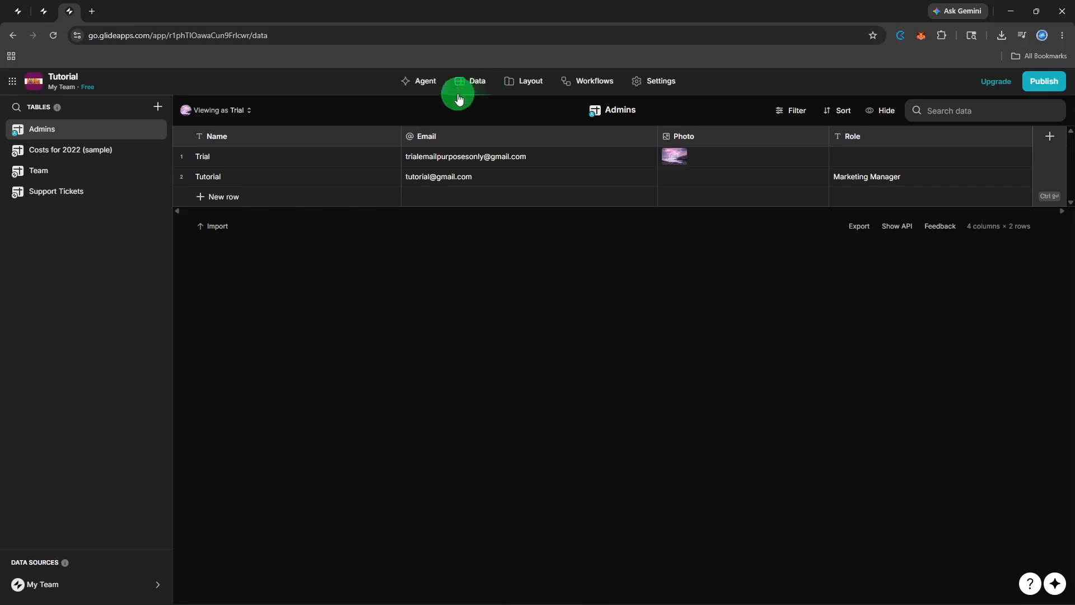
Step: Add a blank table to the app's data and name it Subscriptions
left_click(154, 113)
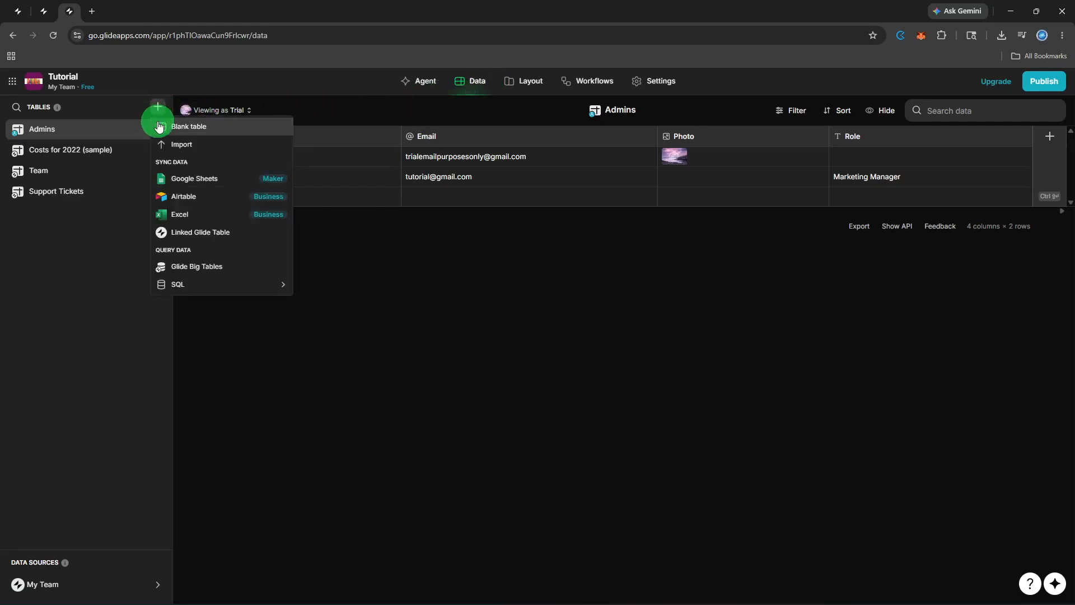
left_click(158, 124)
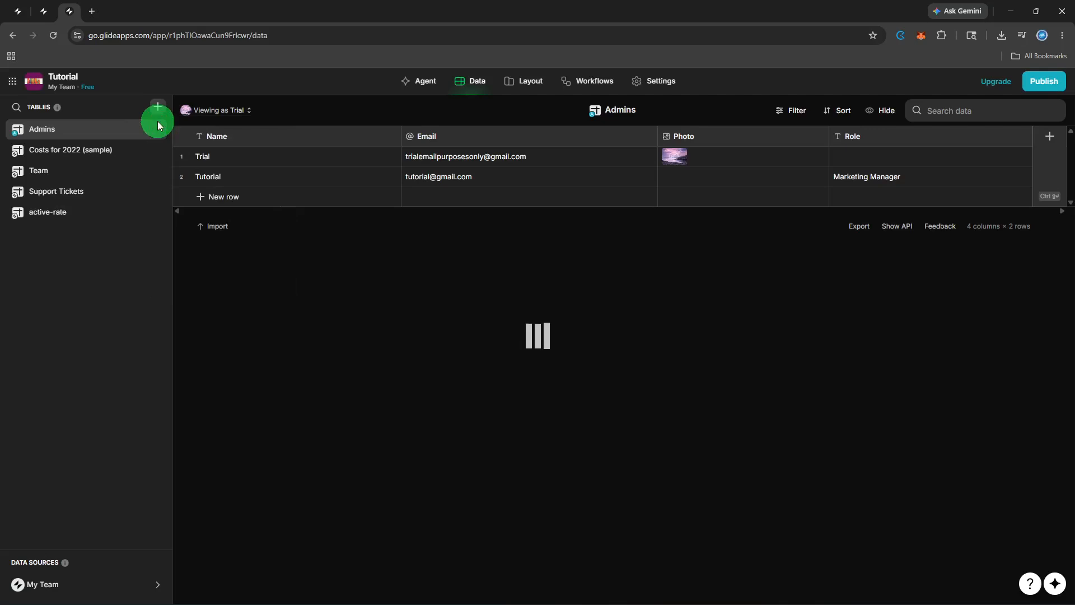
key("BackSpace")
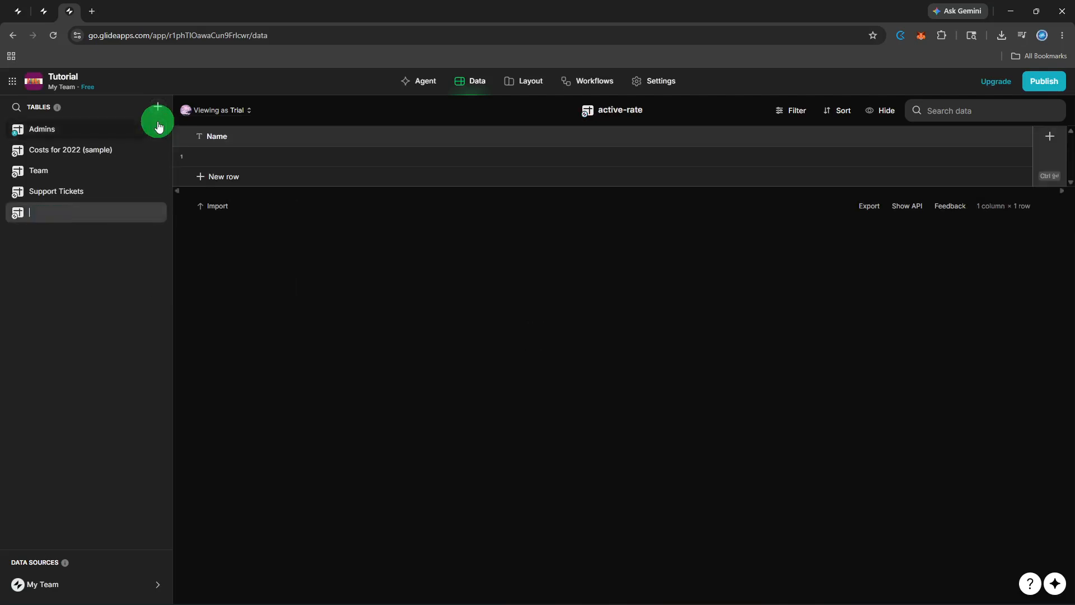
type("Subscriptions")
Step: Rename the Name column of the Subscriptions table to Service Name and save it
left_click(279, 144)
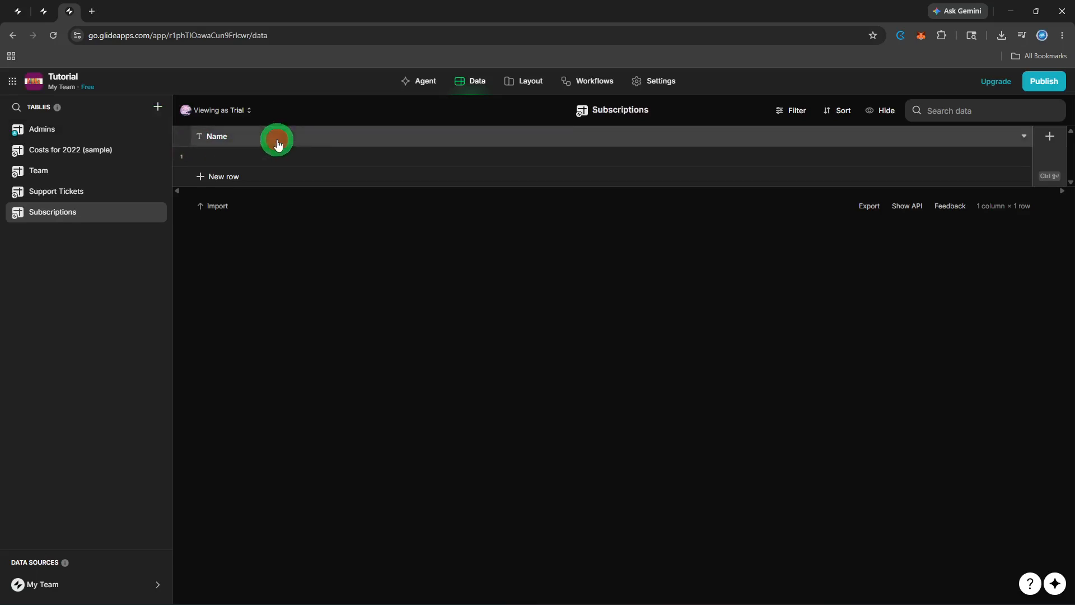
left_click(277, 142)
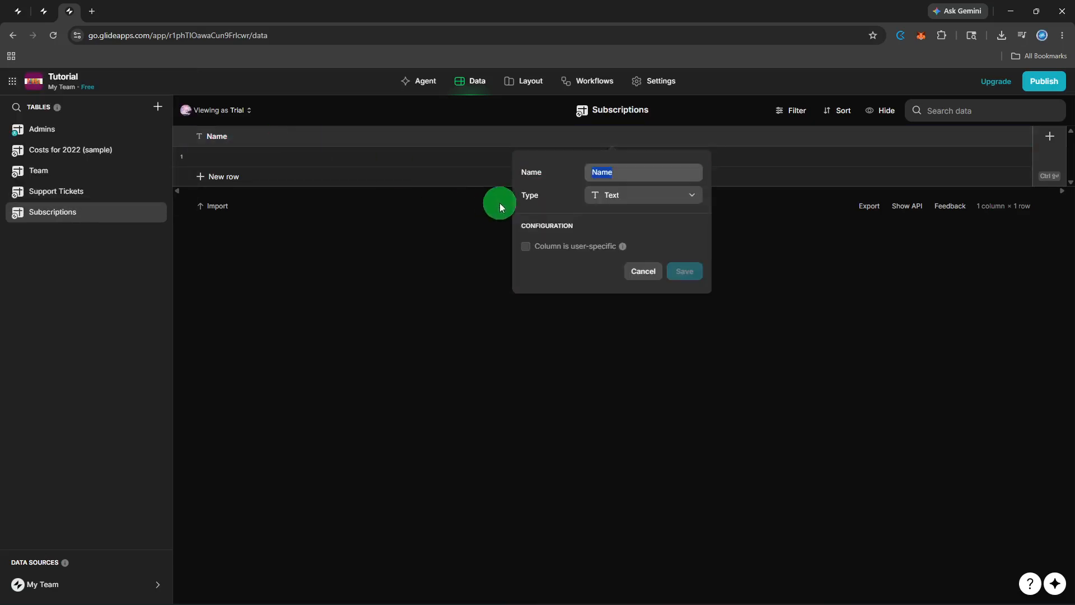
left_click(592, 172)
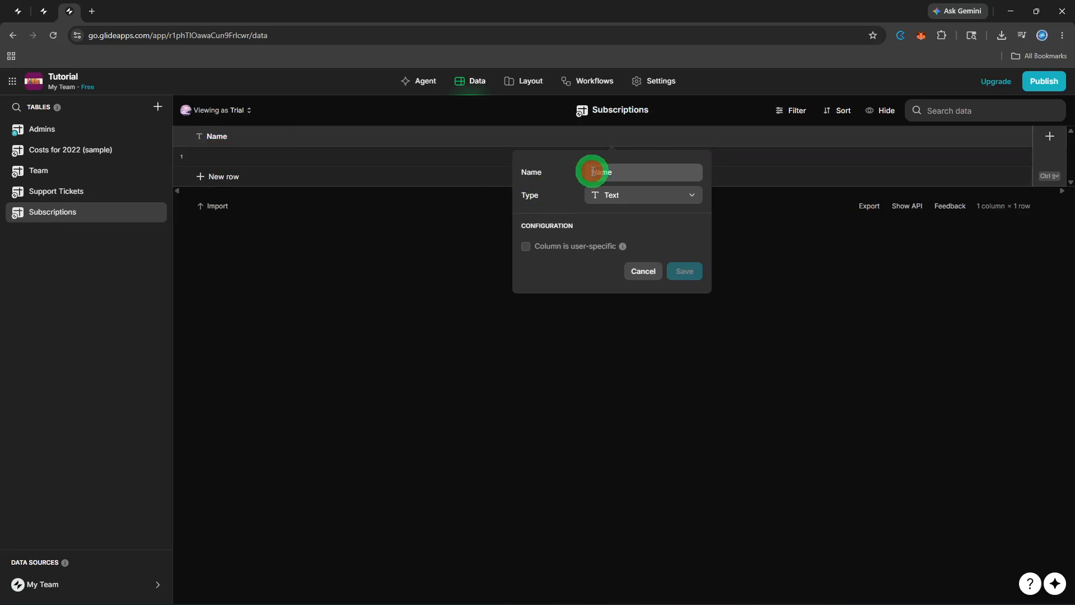
type("Service Name")
left_click(685, 271)
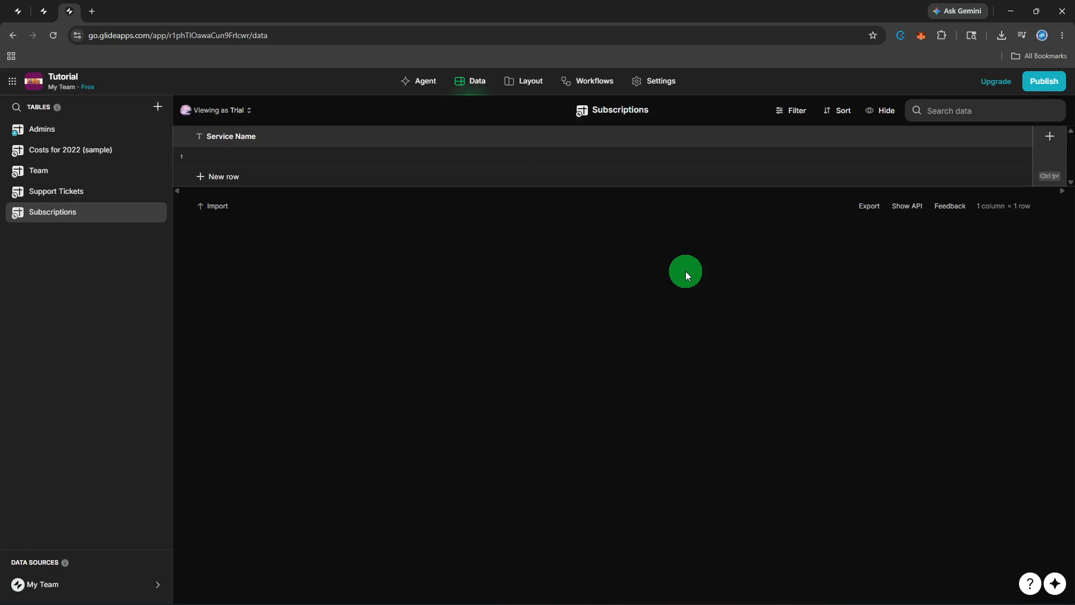
Step: Add a column named Cost with the Number type to the Subscriptions table
left_click(1046, 159)
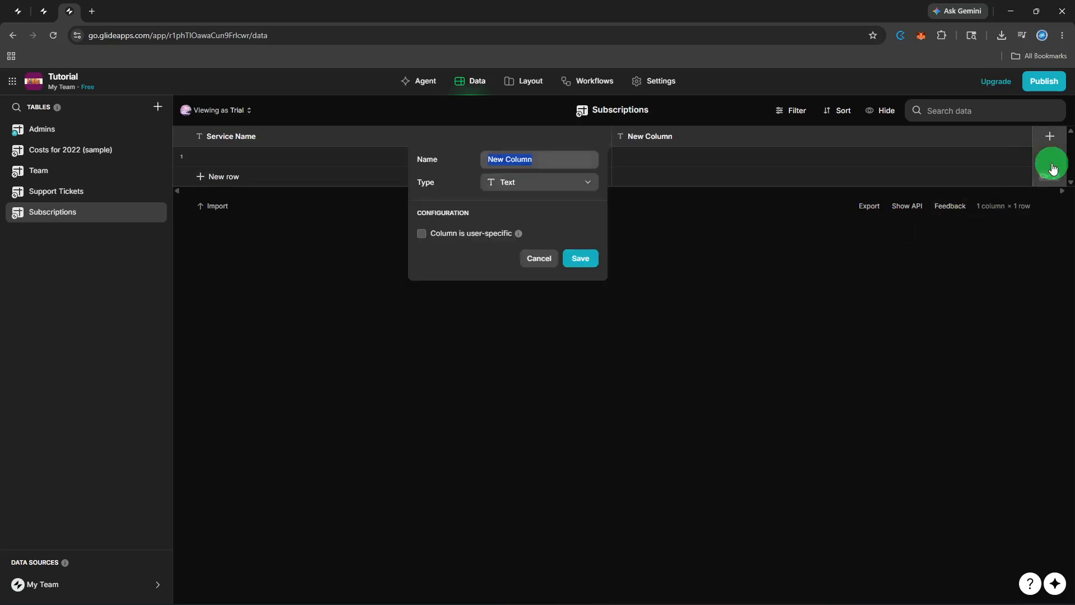
key("BackSpace")
type("Cost")
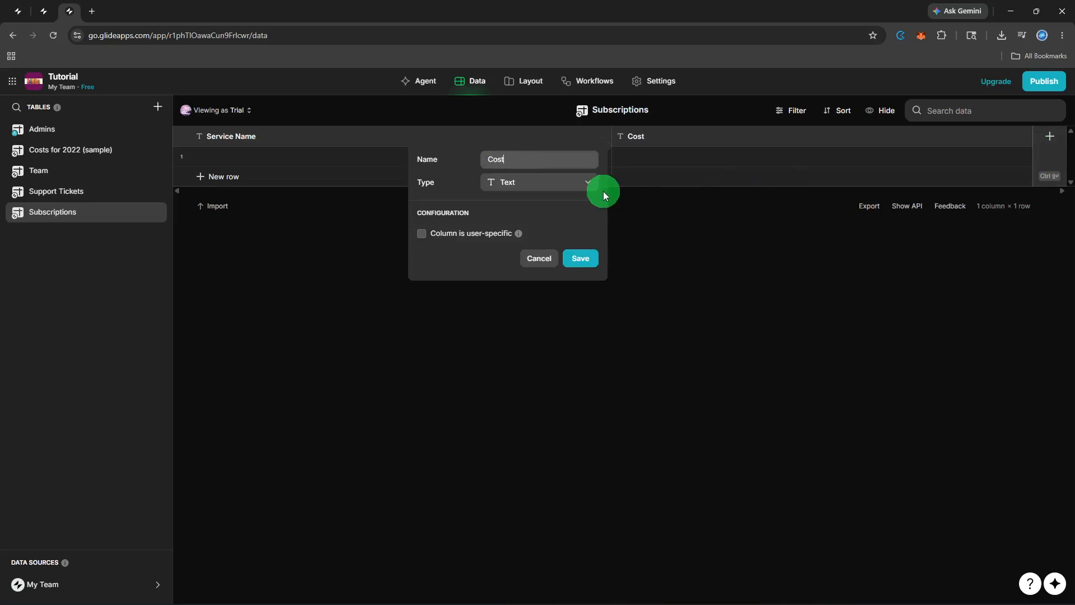
left_click(587, 185)
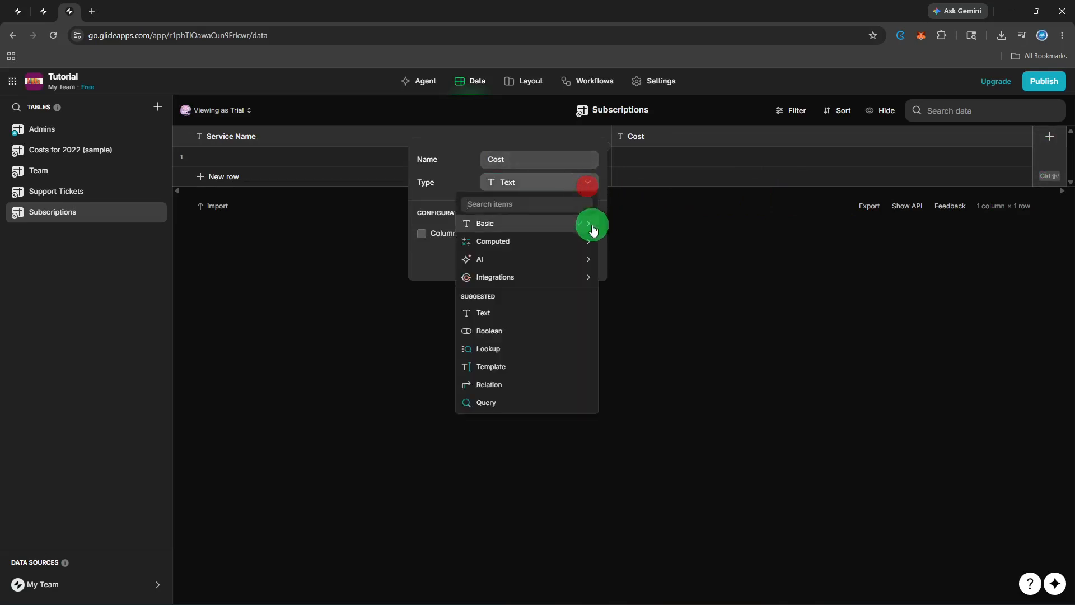
mouse_move(592, 232)
left_click(631, 242)
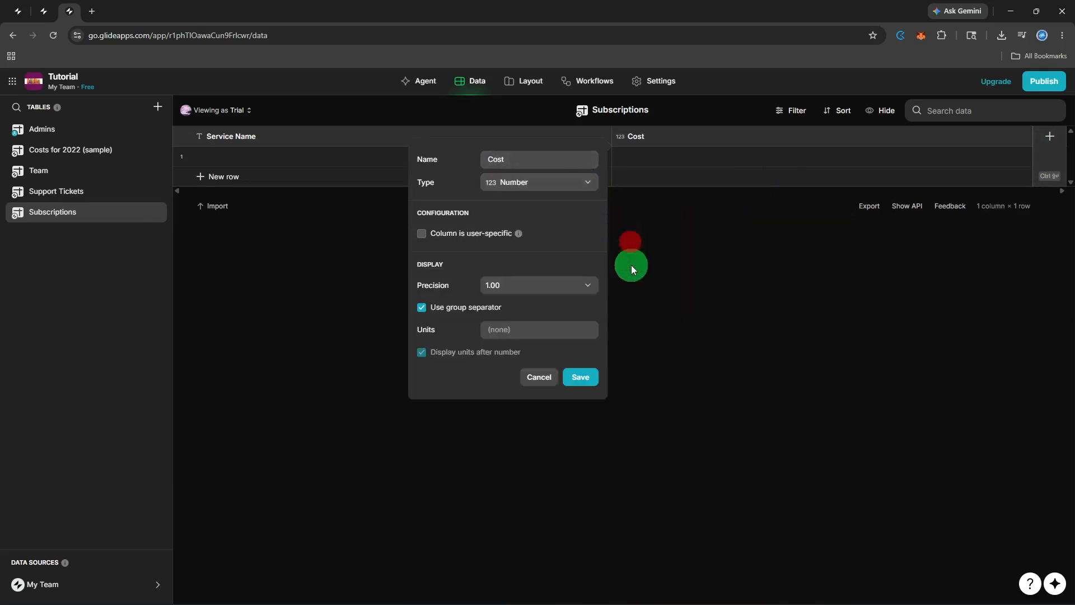
left_click(583, 385)
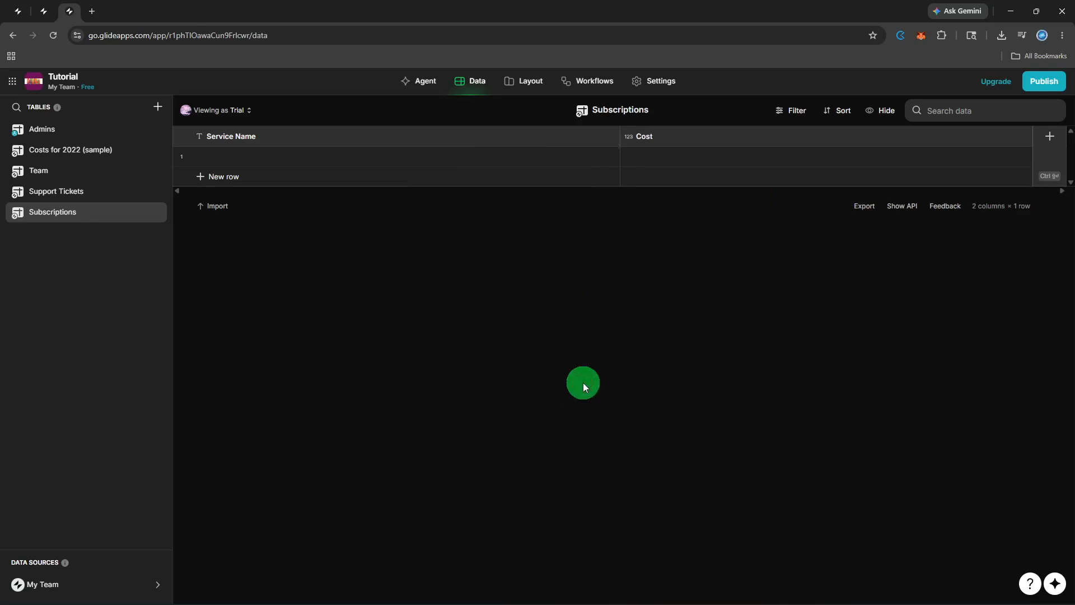
Step: Add a column named Billing with the Date & Time type to the Subscriptions table
left_click(1042, 144)
key("BackSpace")
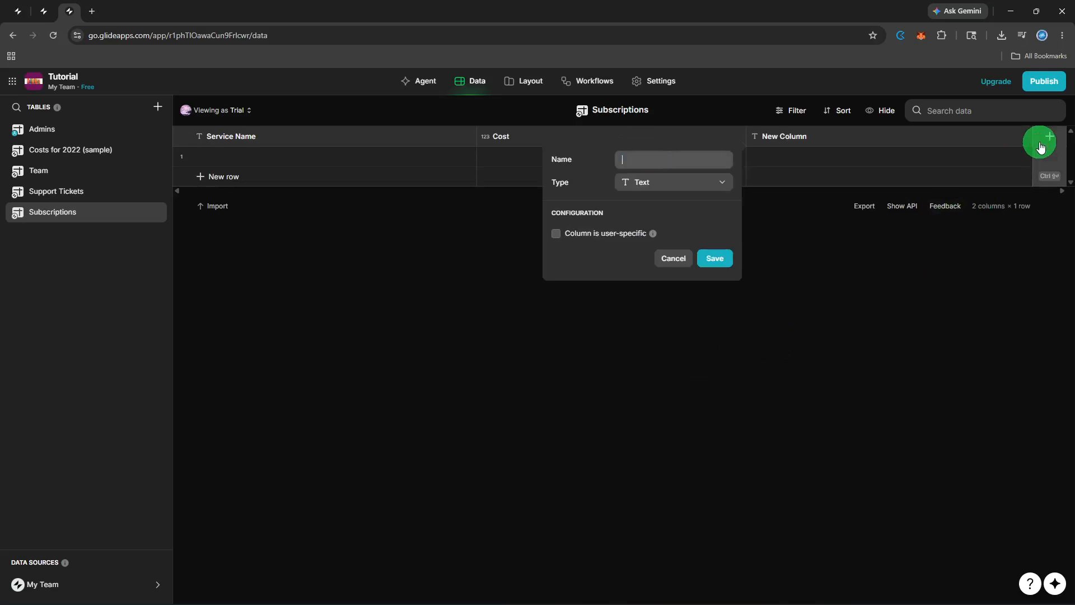
type("Billing")
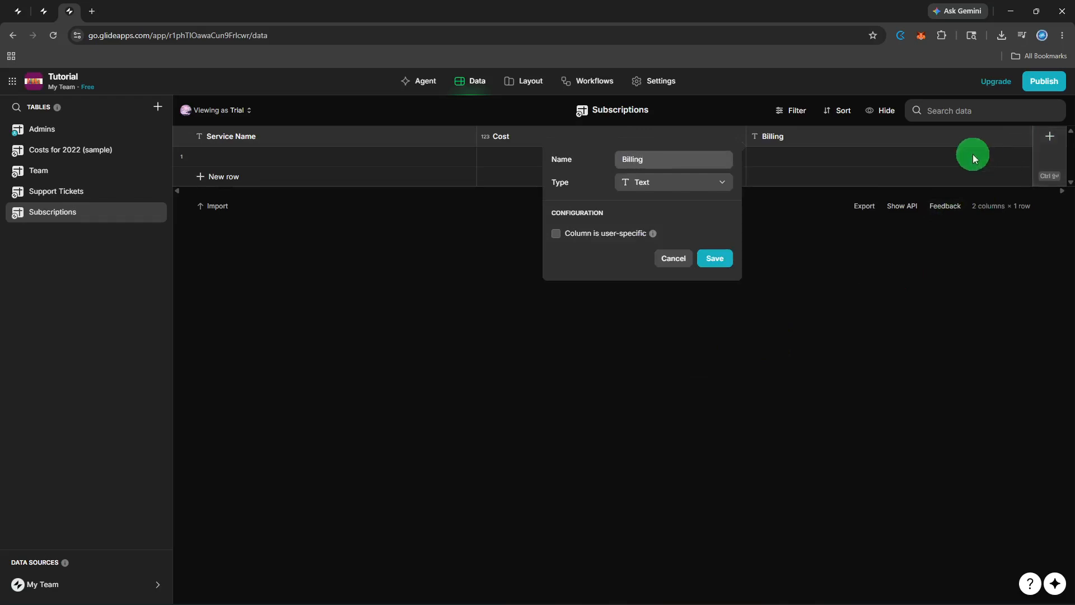
left_click(699, 183)
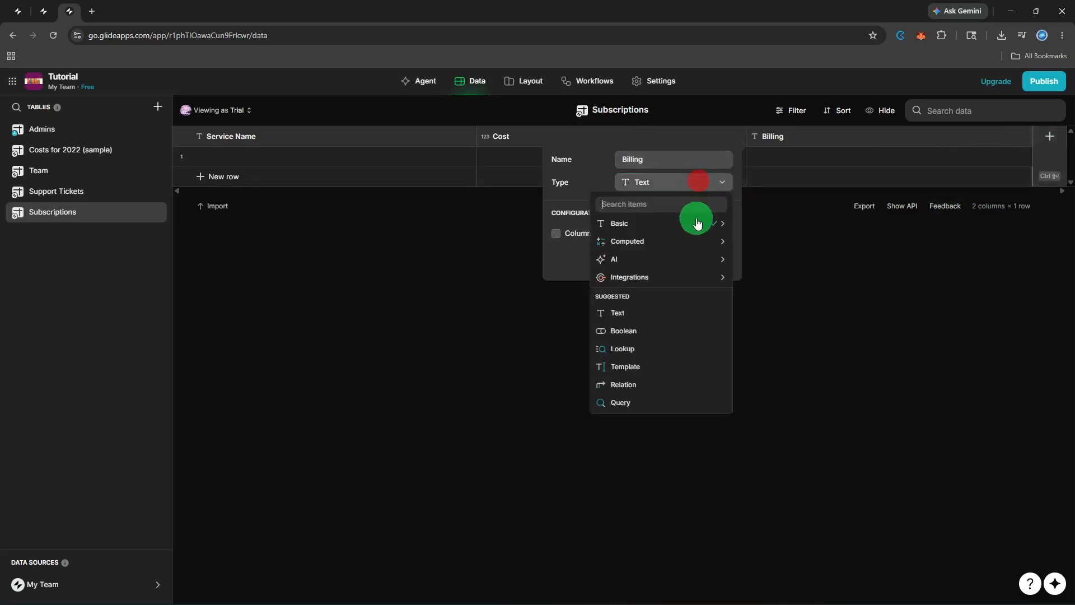
mouse_move(694, 222)
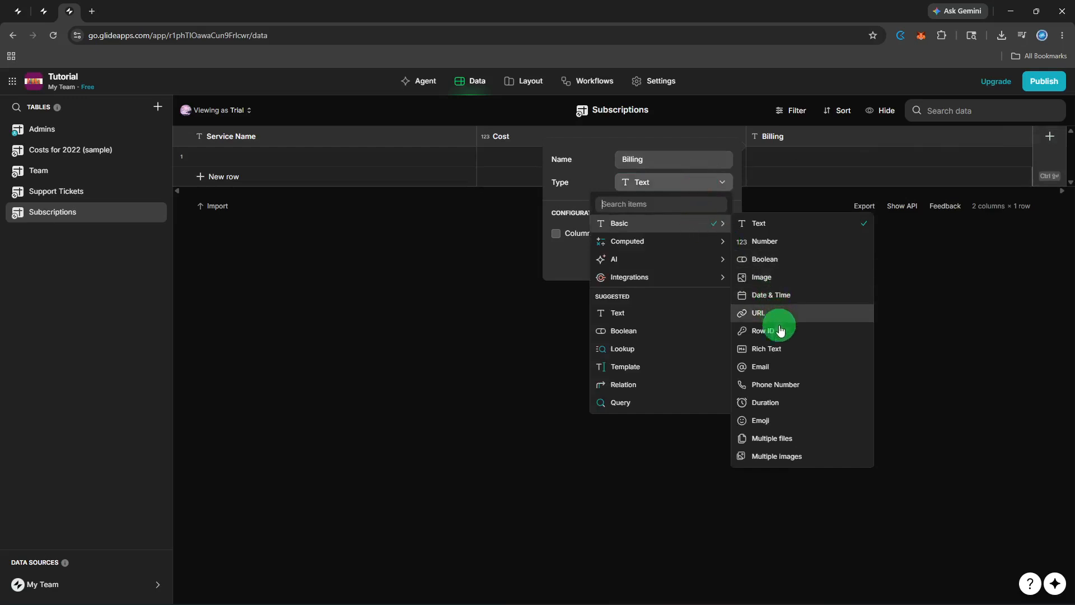
left_click(796, 297)
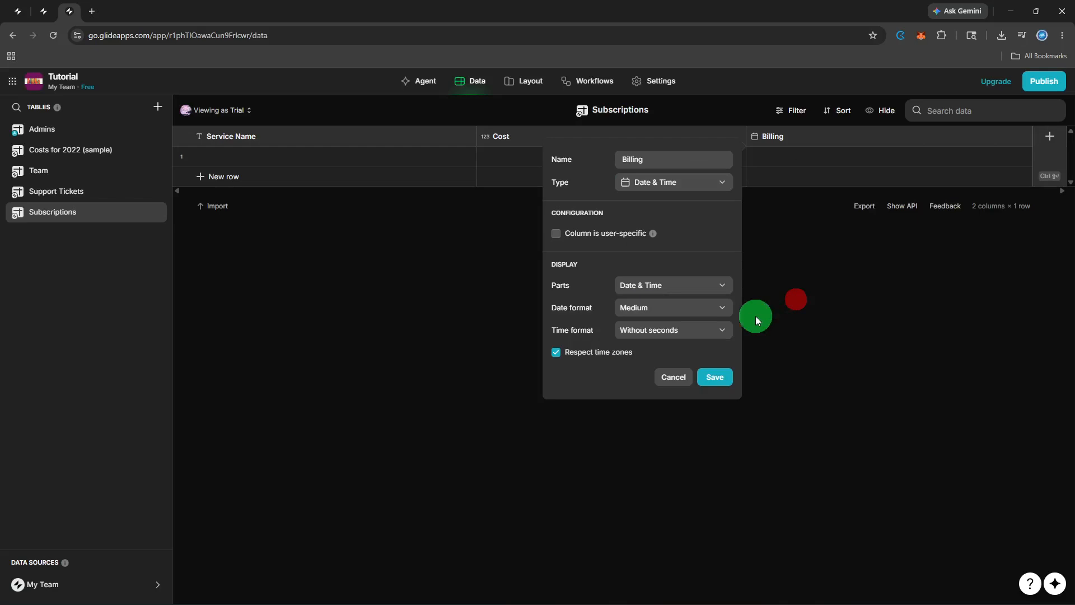
left_click(714, 377)
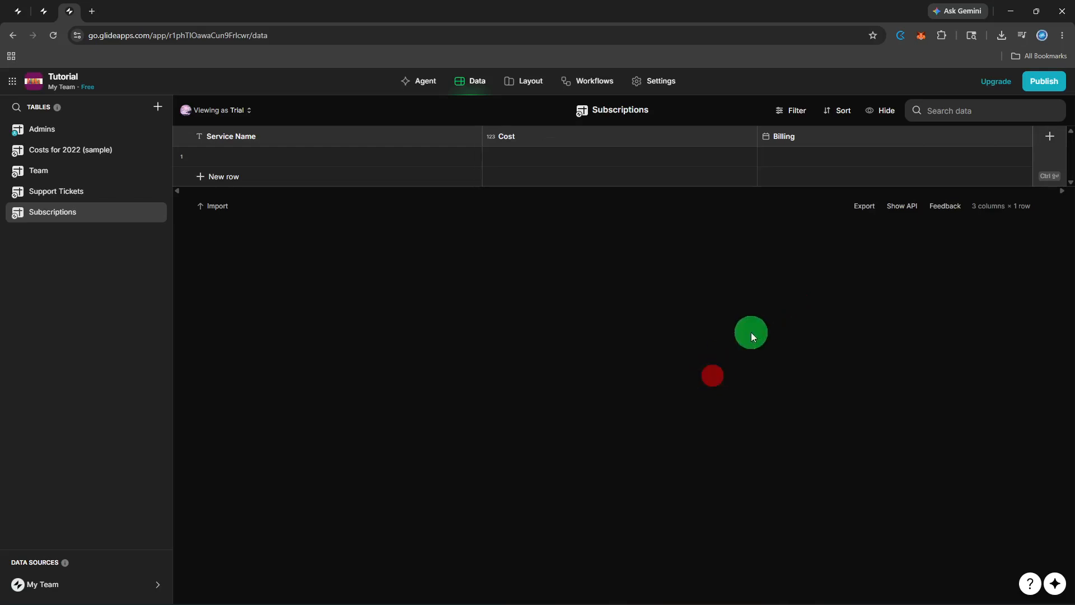
Step: Add a text column named Payment Method to the Subscriptions table
left_click(1051, 137)
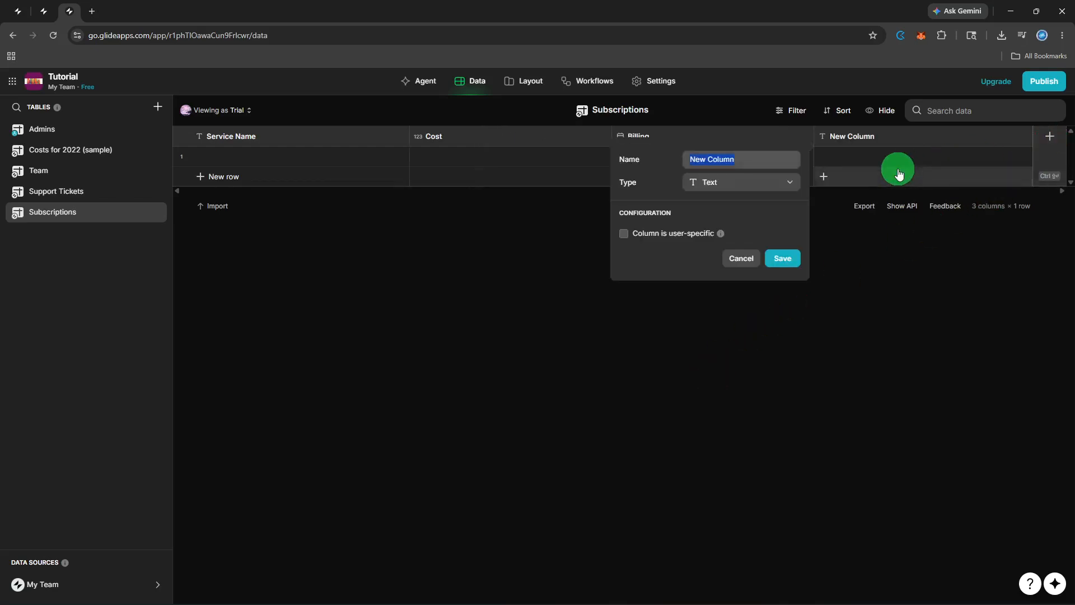
key("BackSpace")
type("Payment Method")
left_click(792, 261)
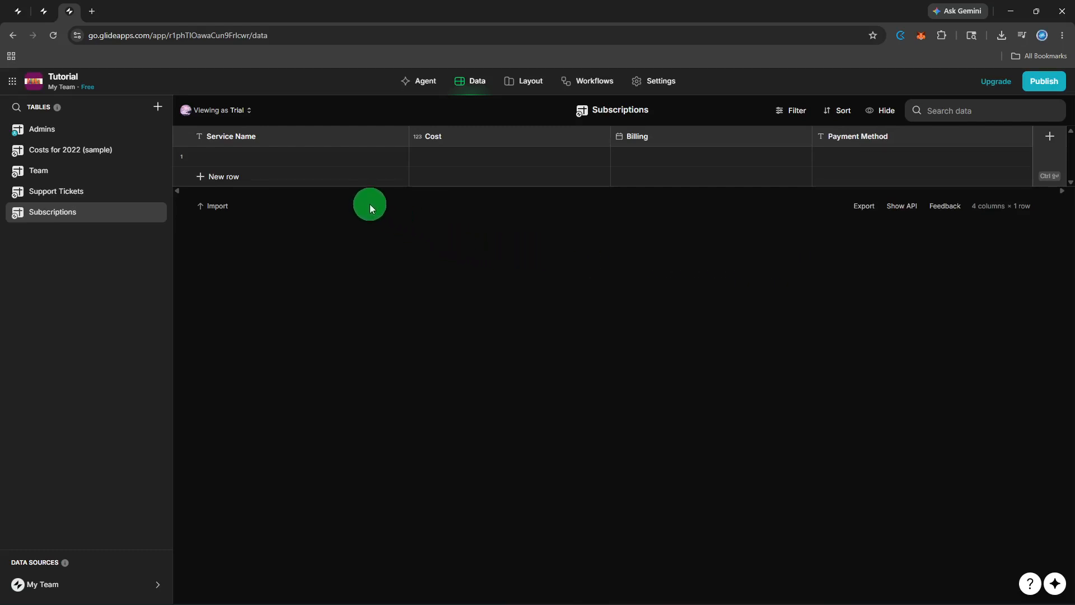
Step: Add an empty second row and fill the first row with service Streaming, cost 500, billing 05/27/2026 and payment method Online
left_click(315, 183)
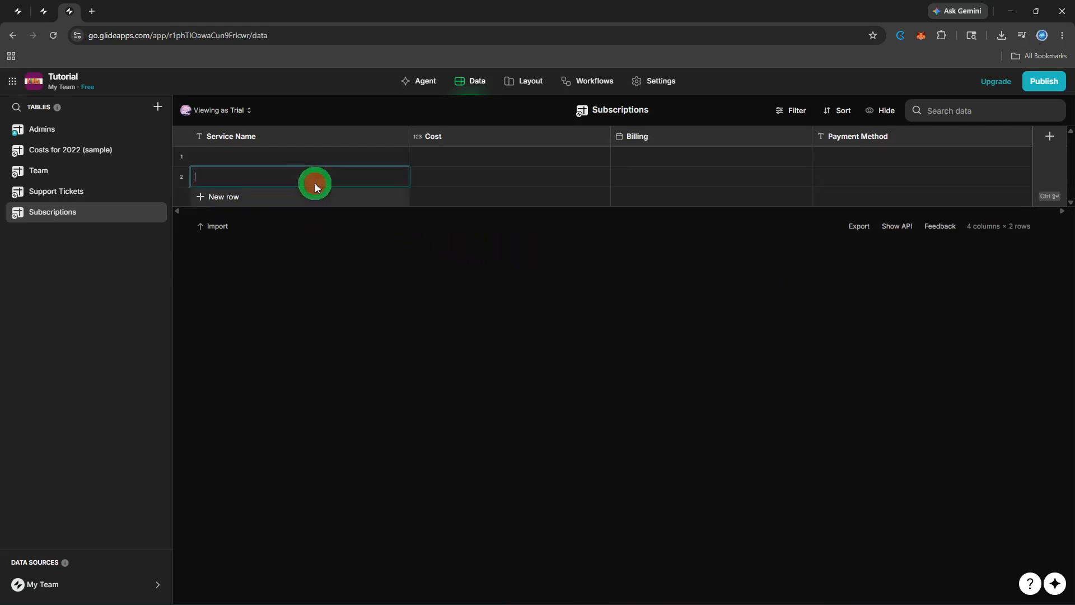
left_click(289, 154)
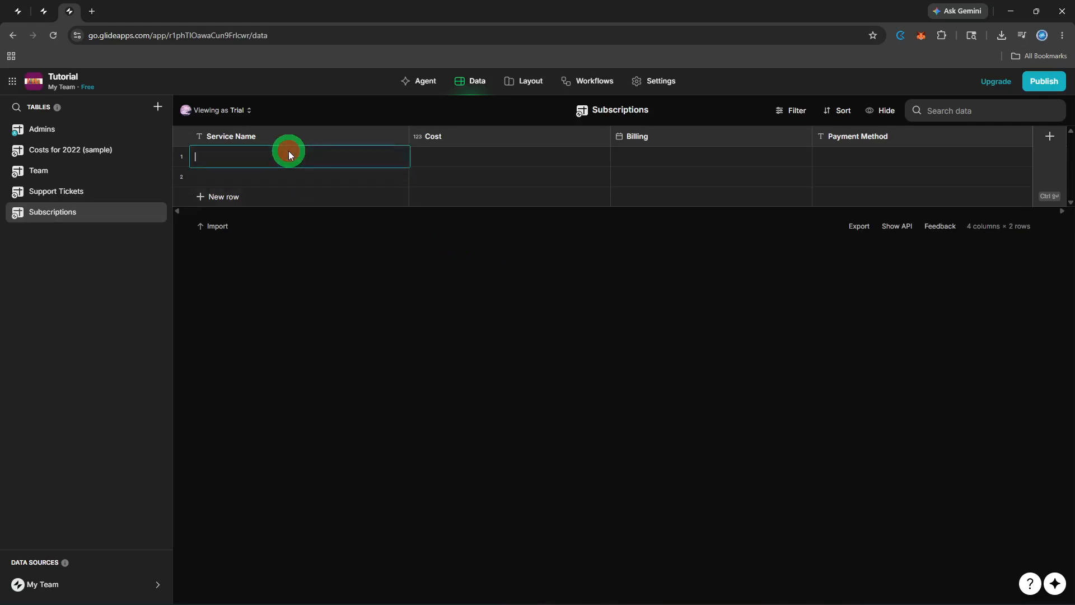
type("Streaming")
double_click(462, 158)
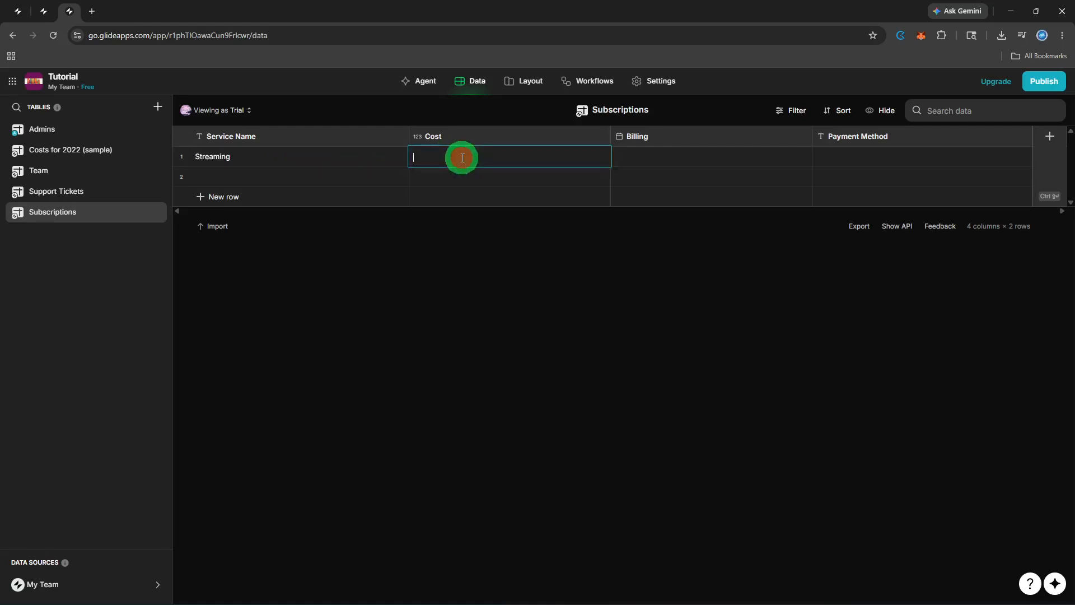
type("500")
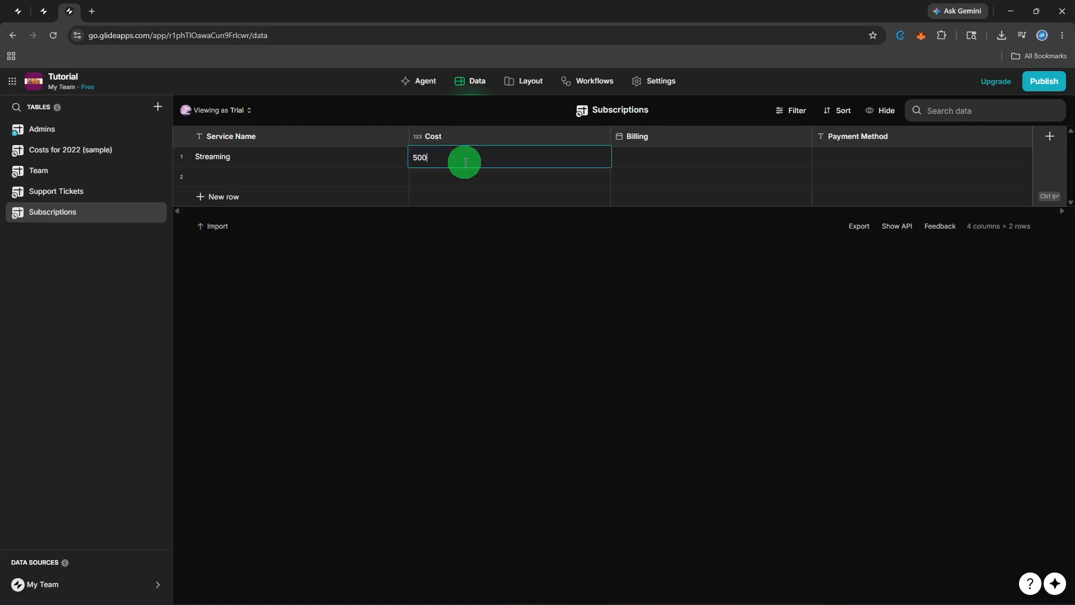
double_click(650, 160)
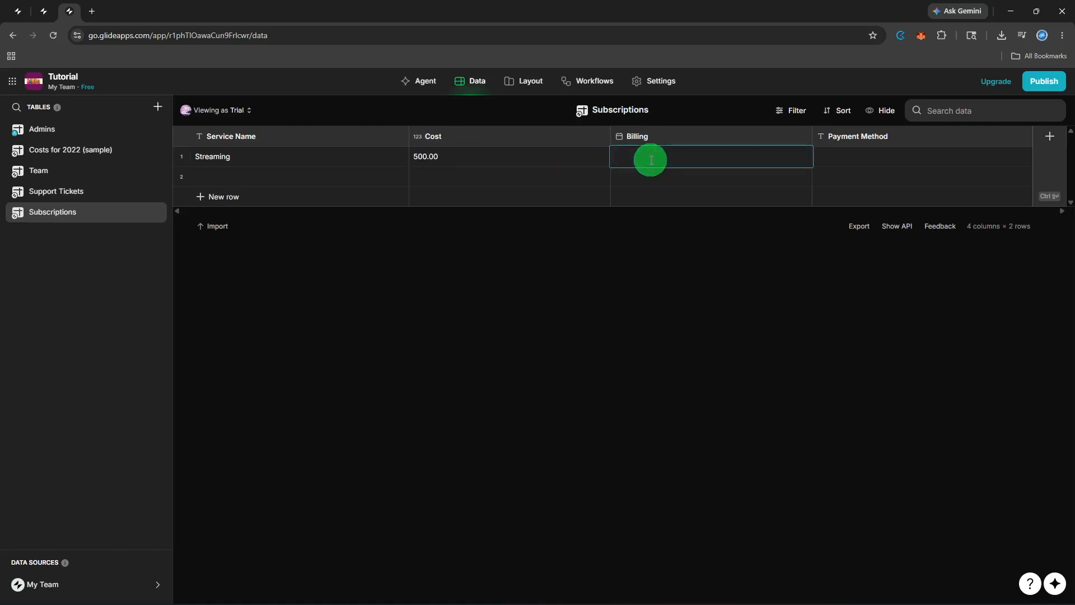
type("05/27/2026")
double_click(901, 157)
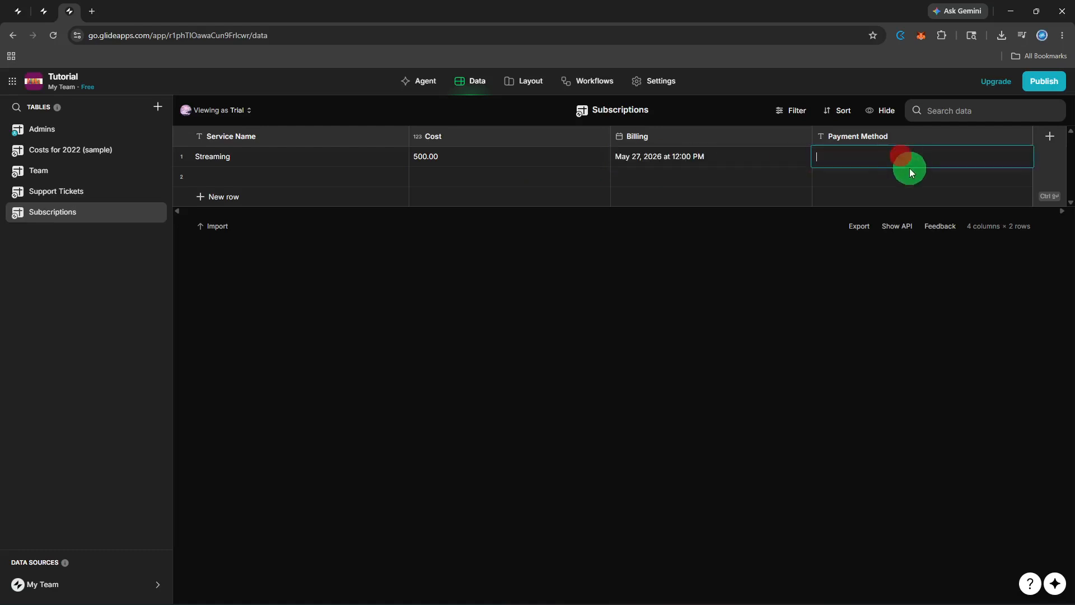
type("Online")
Step: Create an app screen from the Subscriptions data and set its style to List
left_click(536, 85)
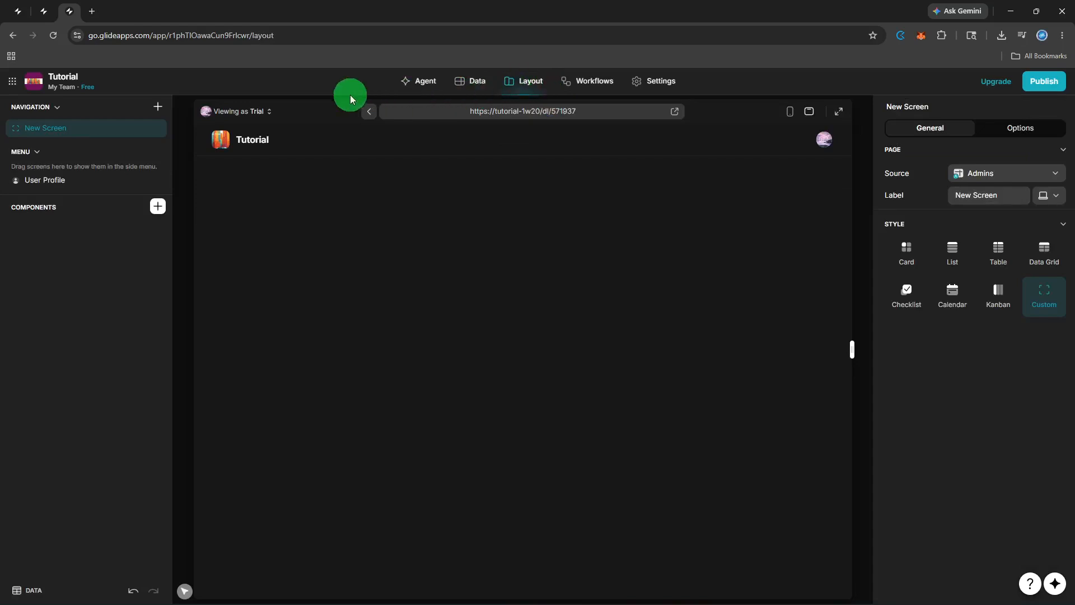
left_click(162, 110)
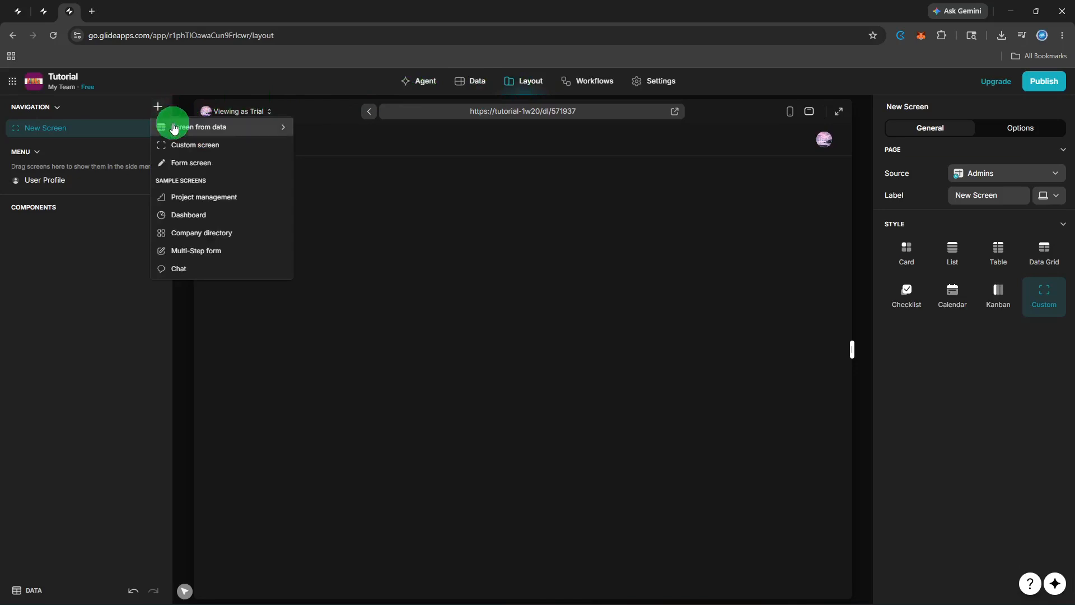
mouse_move(173, 127)
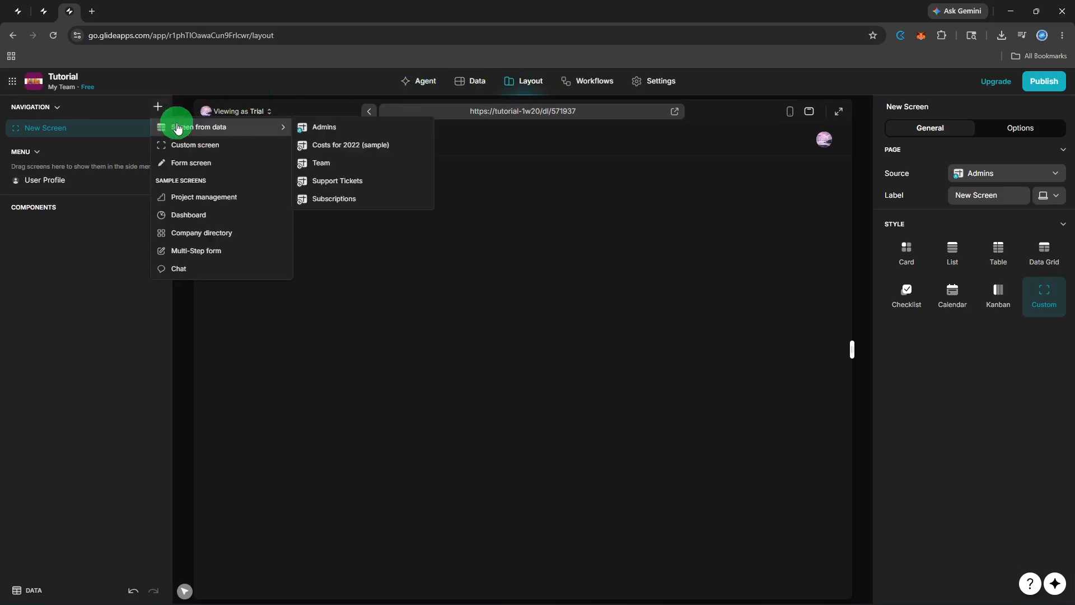
left_click(330, 197)
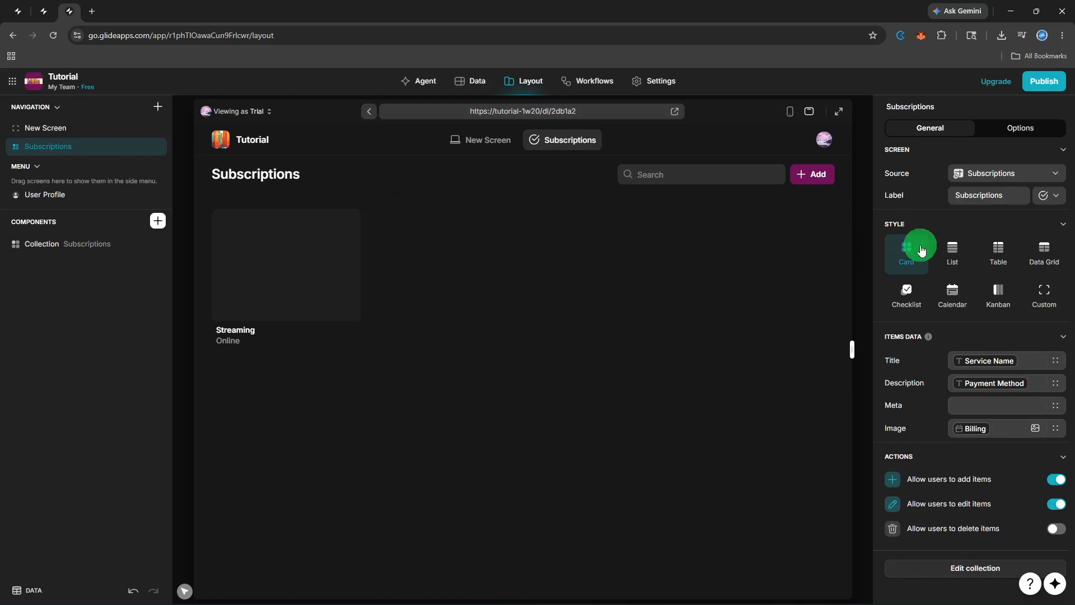
left_click(938, 251)
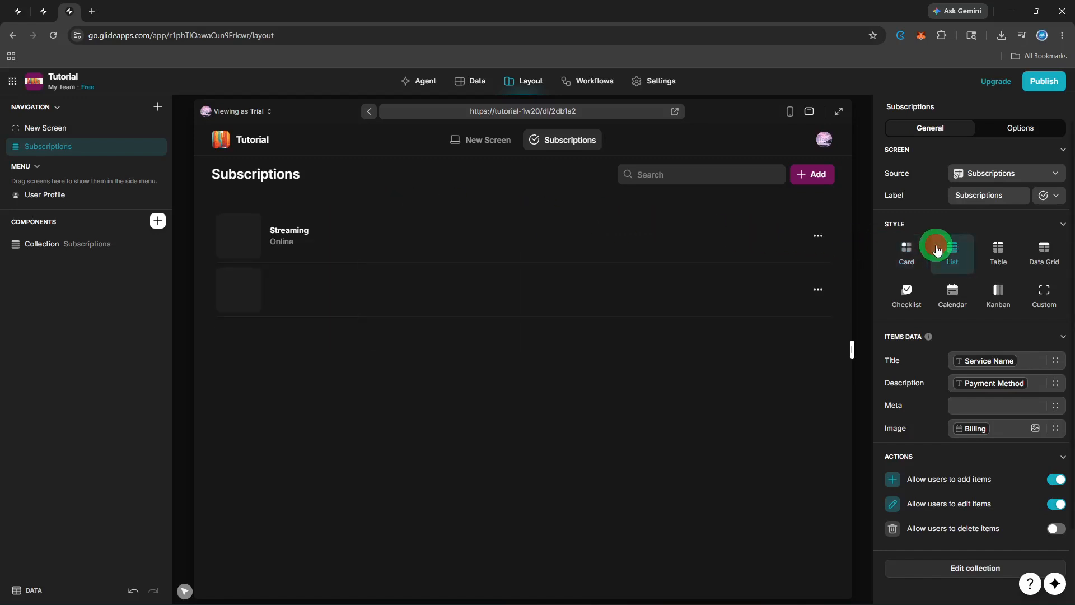
Step: Switch the Subscriptions collection to the Data Grid style and add a Simple title component to the screen
left_click(1000, 251)
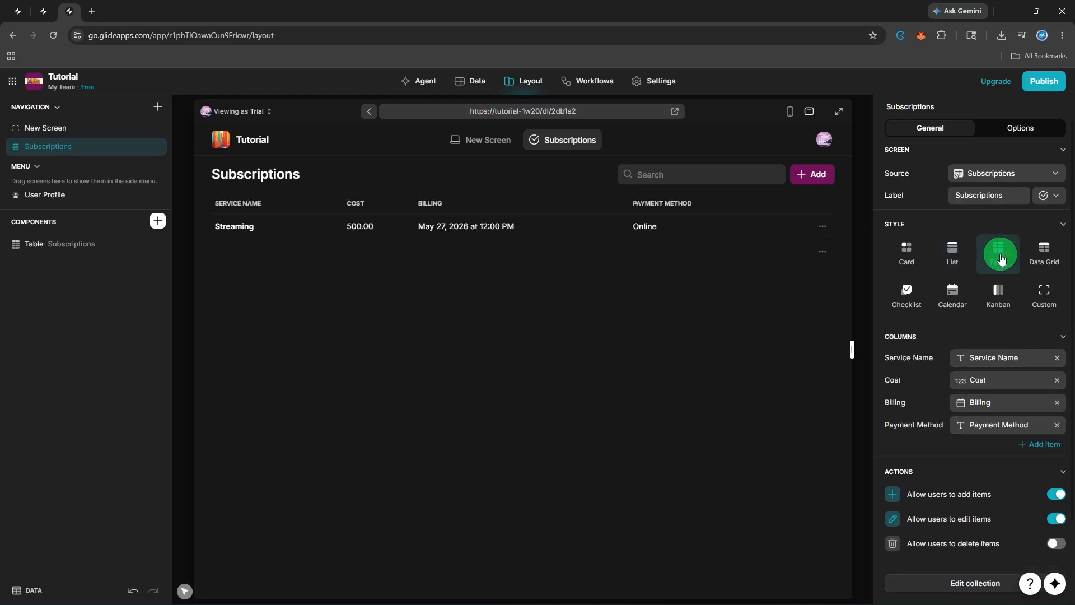
left_click(1040, 257)
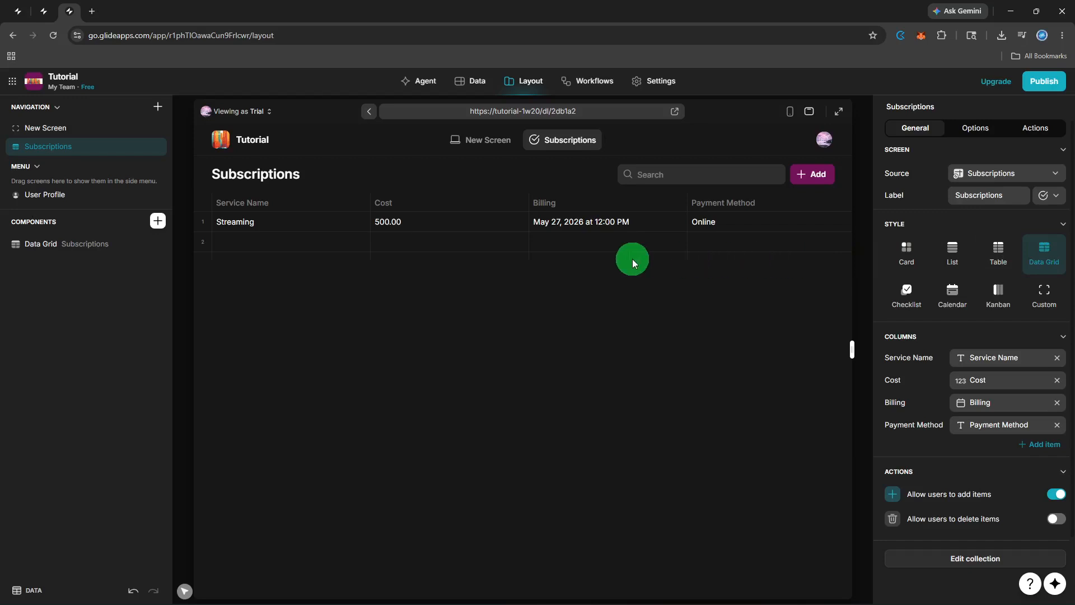
left_click(156, 224)
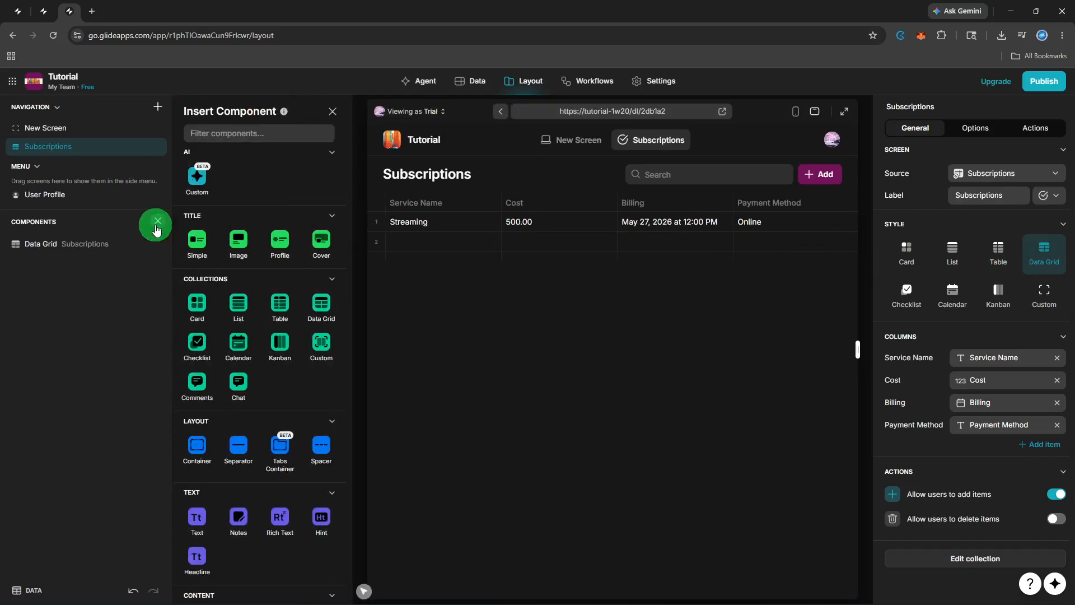
left_click(189, 243)
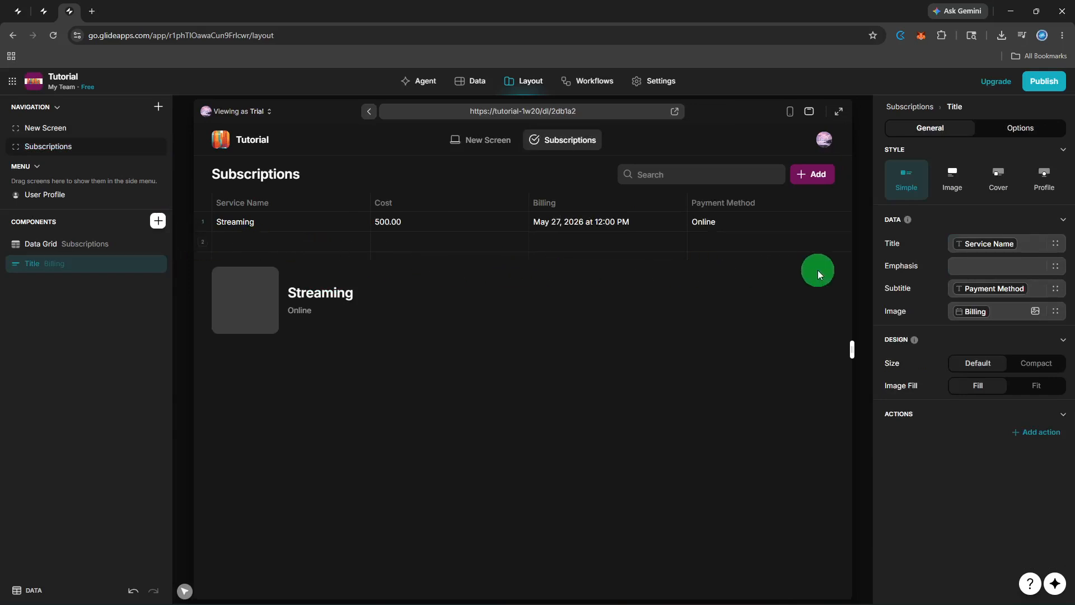
Step: Replace the title component's title with the text Service Name and set its emphasis to the Billing column
left_click(1018, 249)
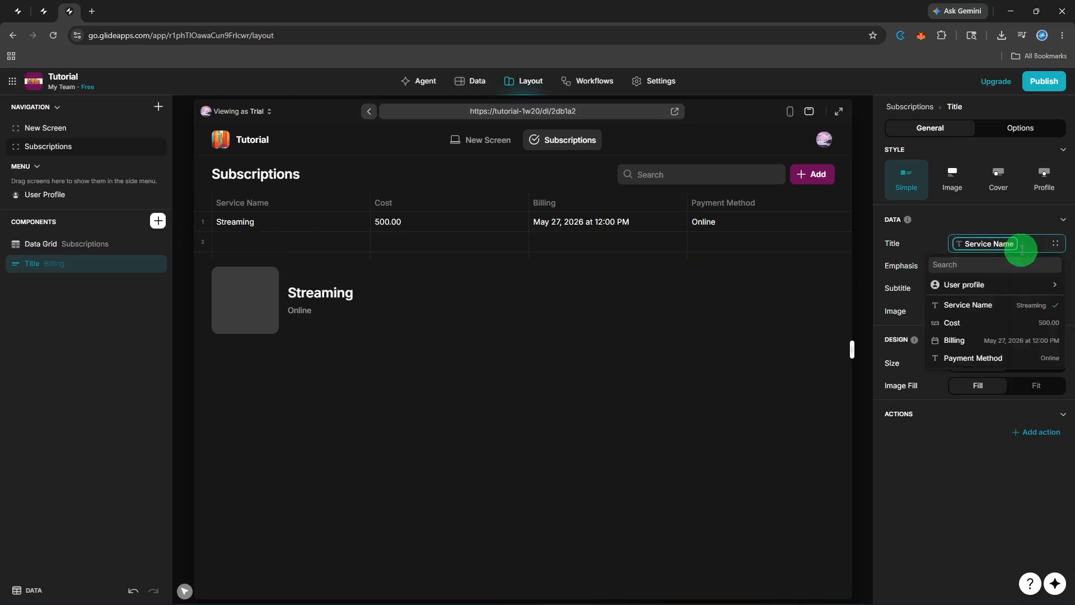
key("BackSpace")
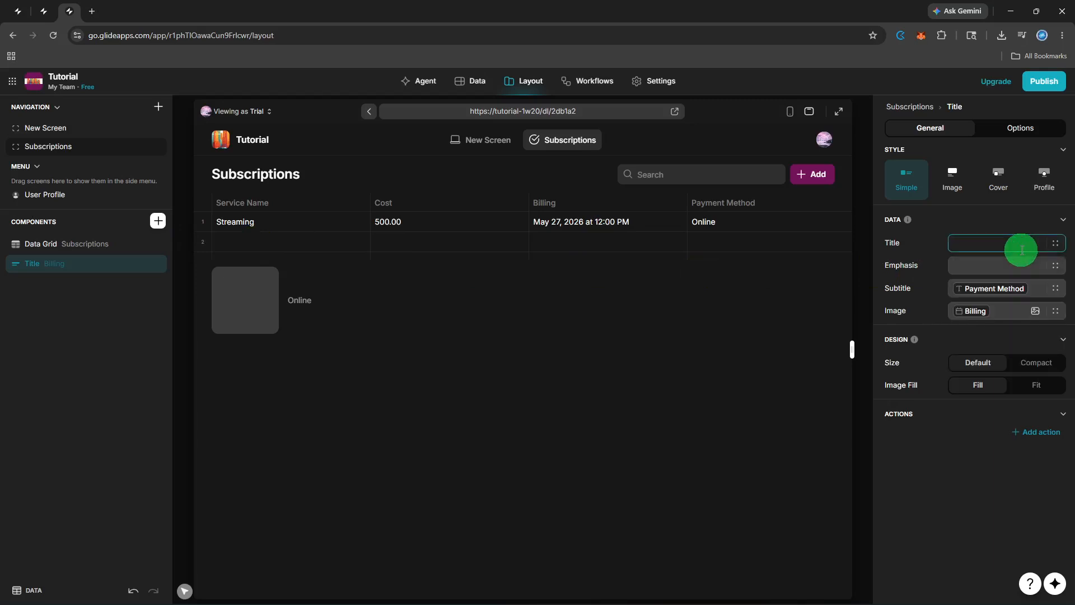
type("Service Name")
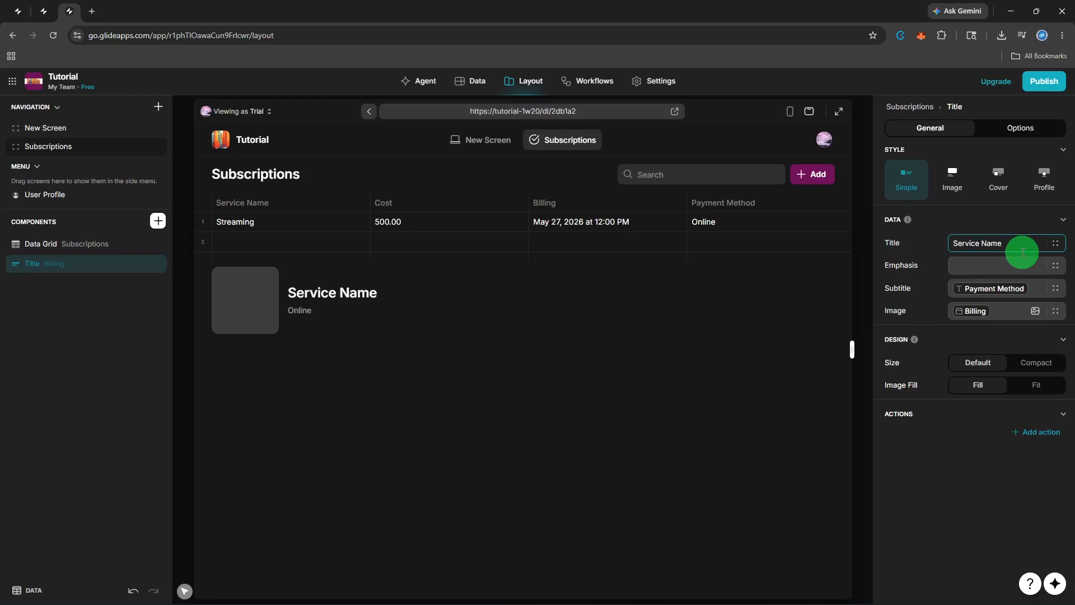
left_click(1023, 265)
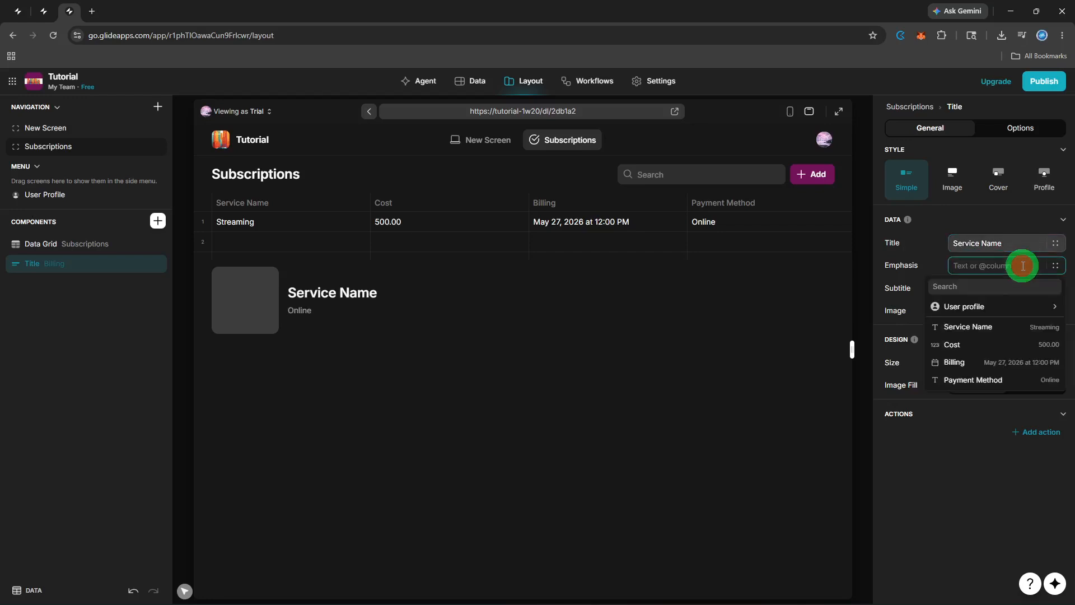
left_click(1021, 364)
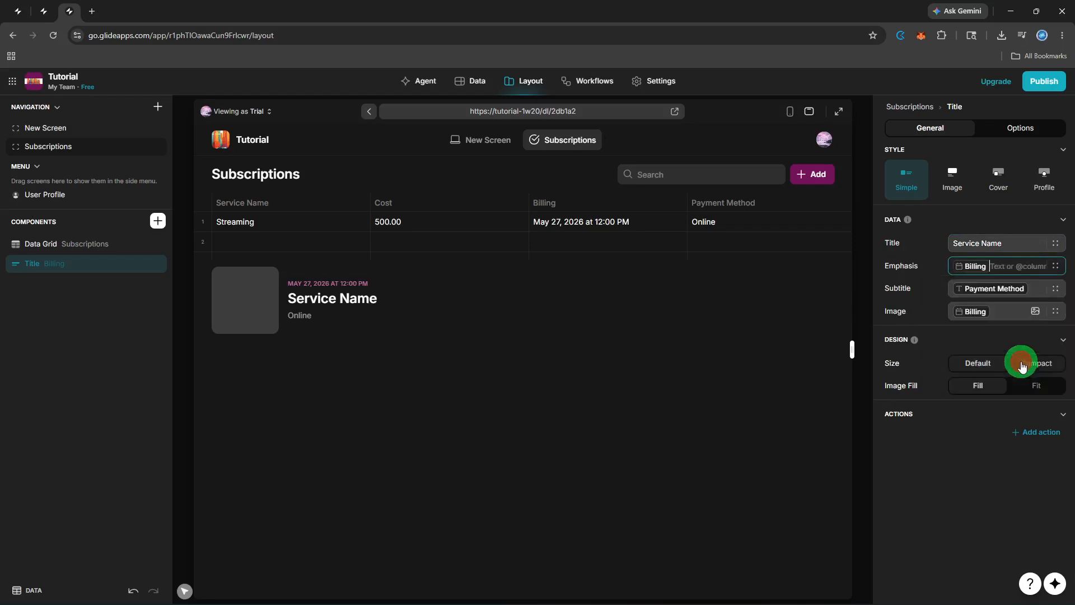
Step: Replace the title component's subtitle with the Cost column as its only source
left_click(1032, 289)
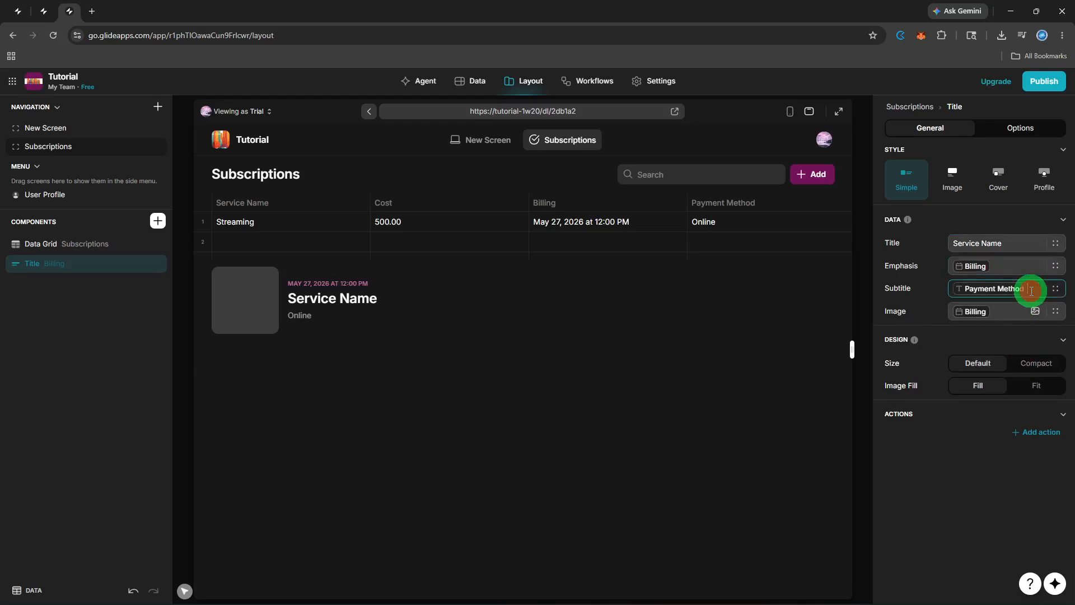
left_click(1053, 291)
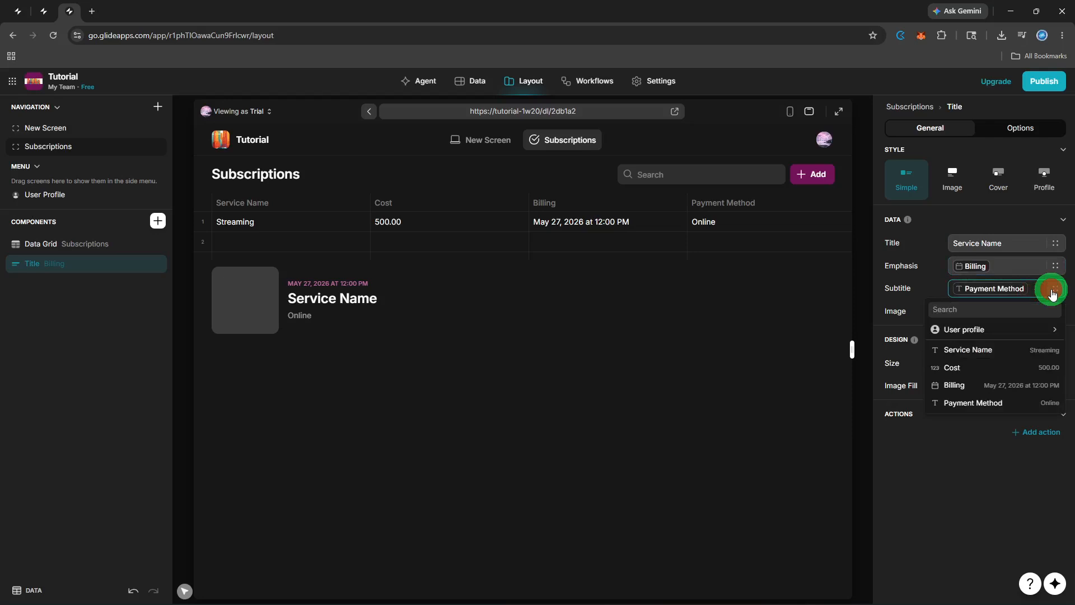
left_click(1012, 369)
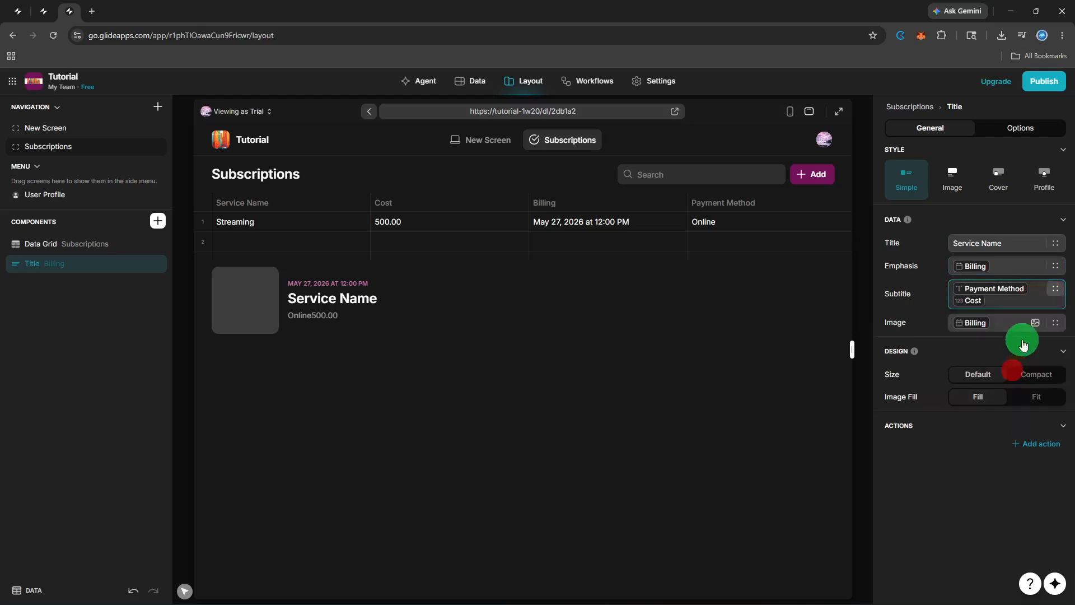
left_click(1039, 293)
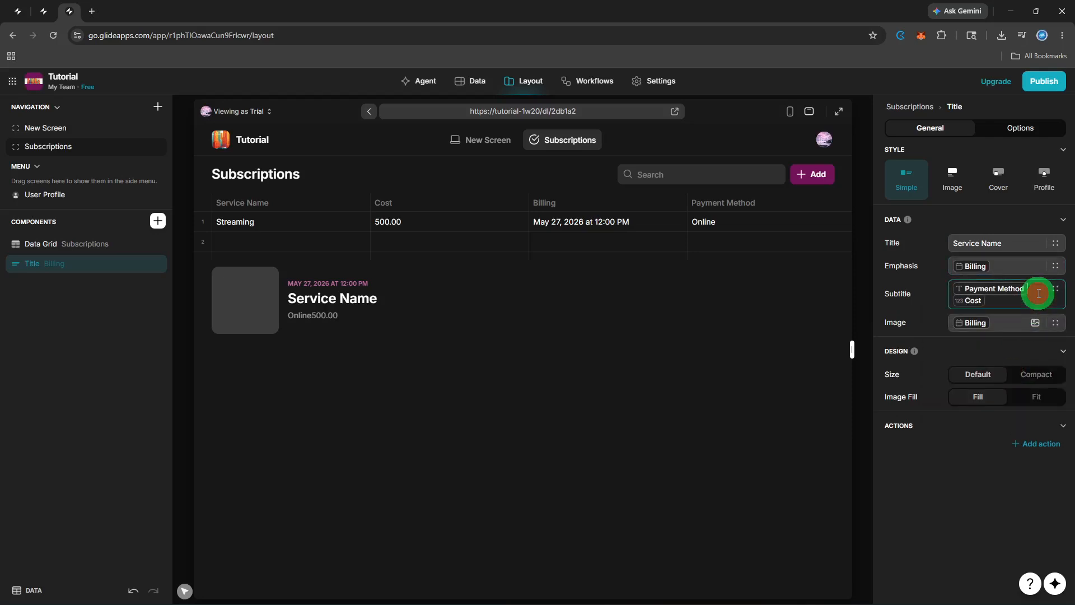
key("BackSpace")
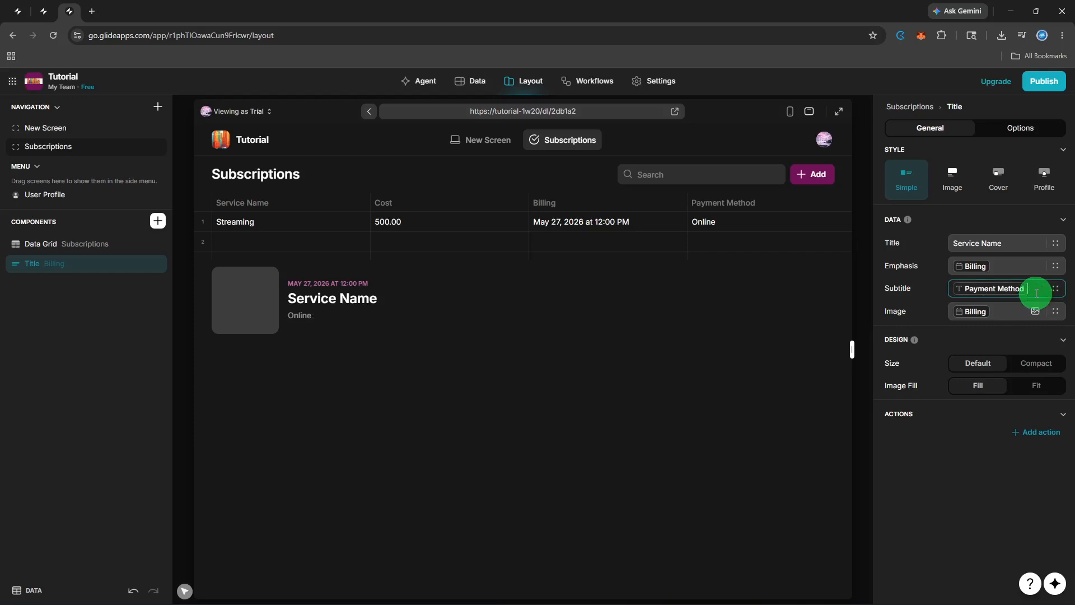
key("BackSpace")
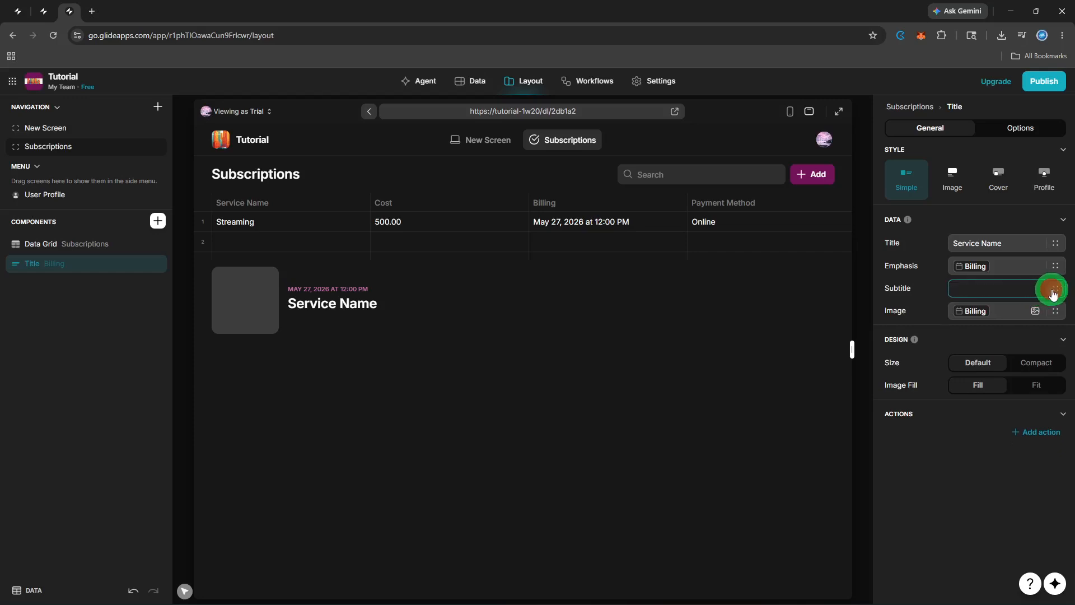
left_click(1054, 289)
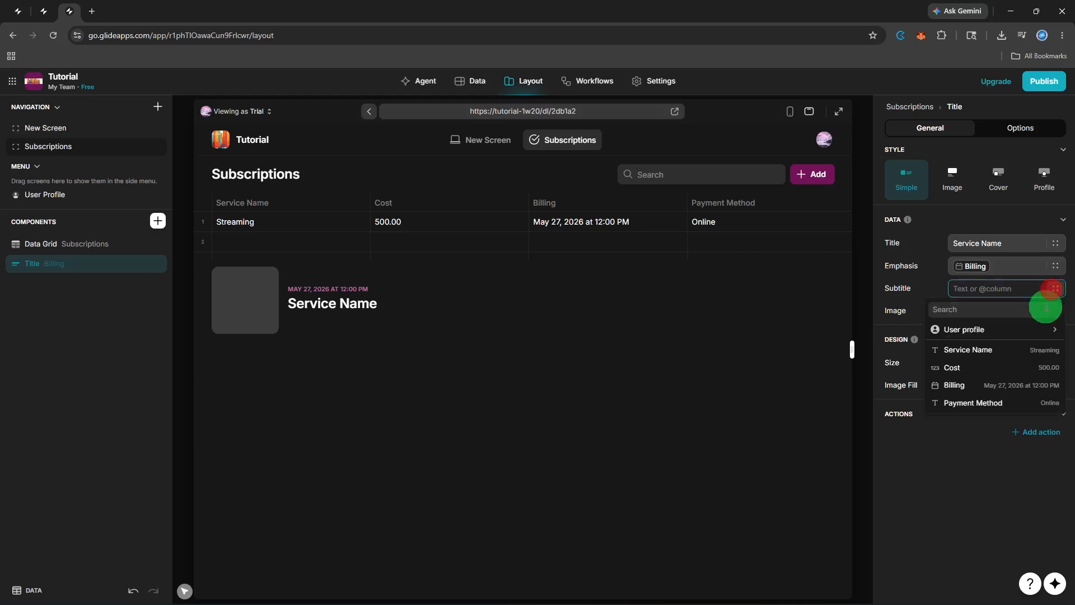
left_click(1007, 376)
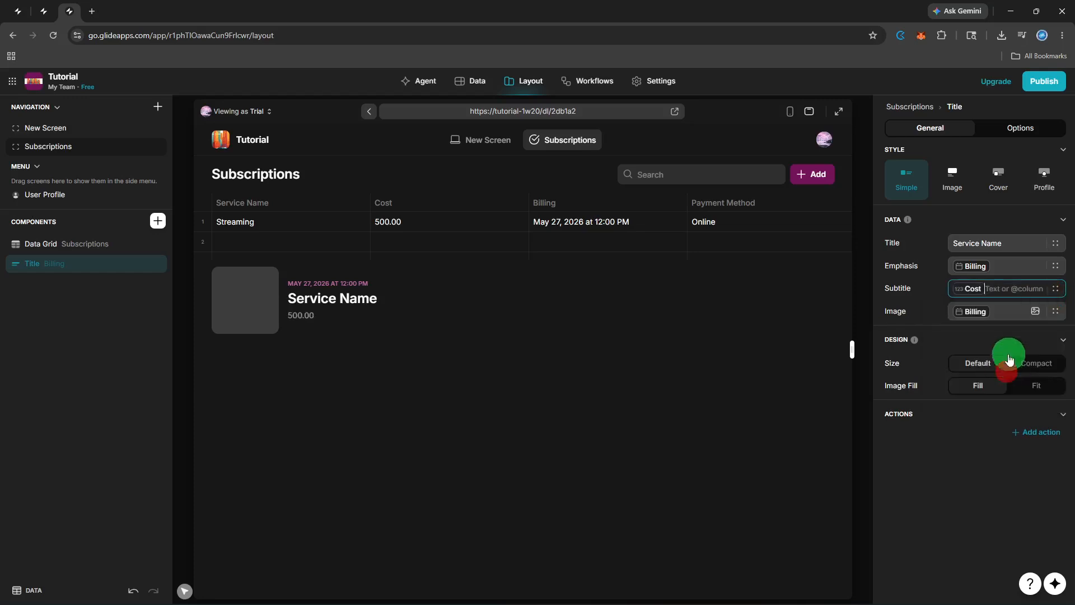
Step: Replace the title component's image source with the Payment Method column
left_click(1017, 314)
key("BackSpace")
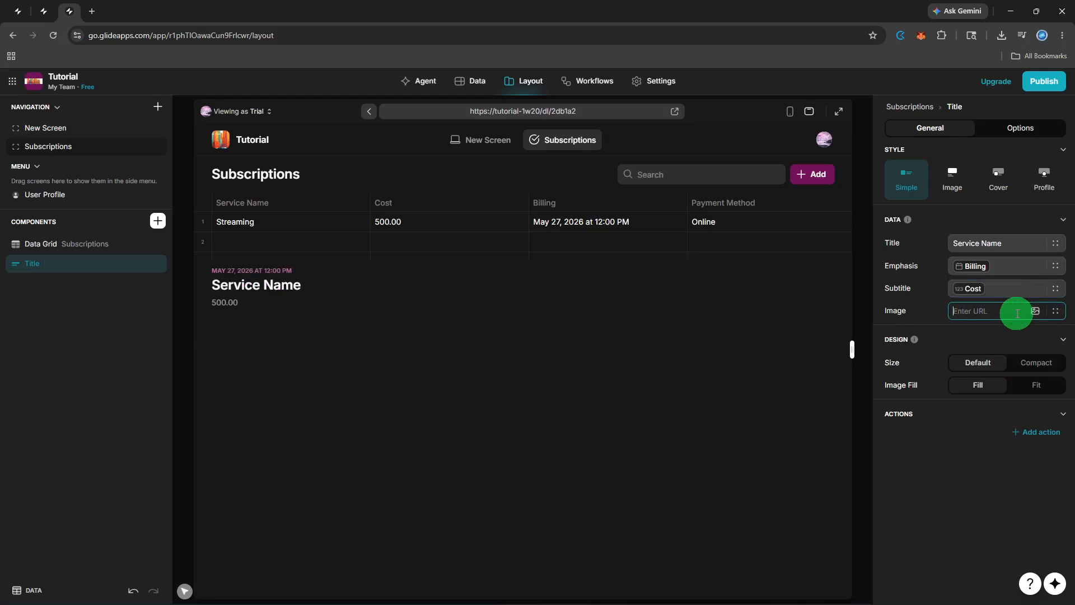
left_click(1055, 311)
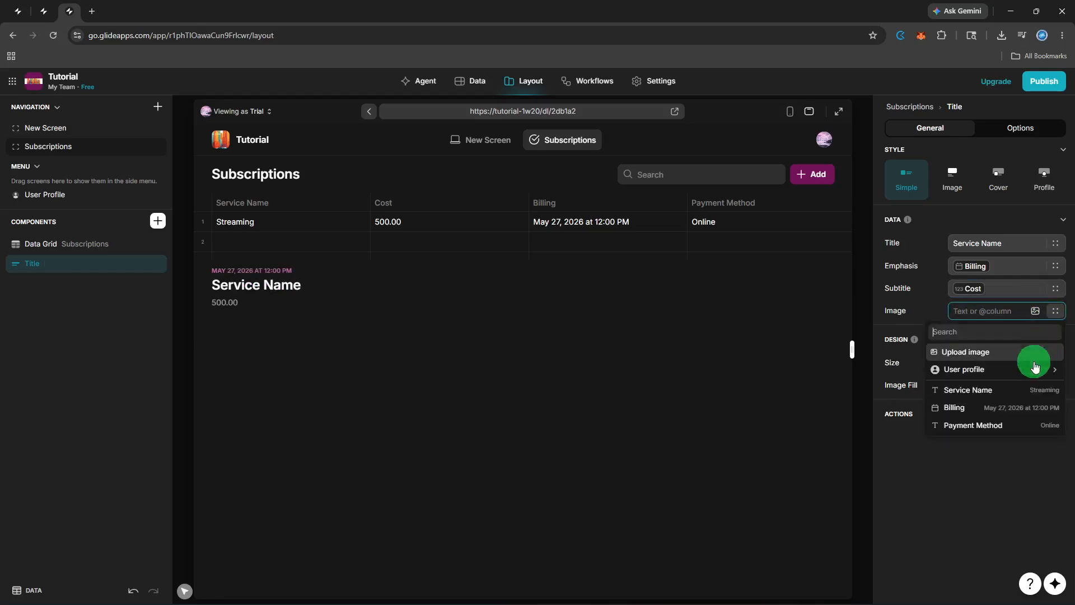
left_click(1009, 425)
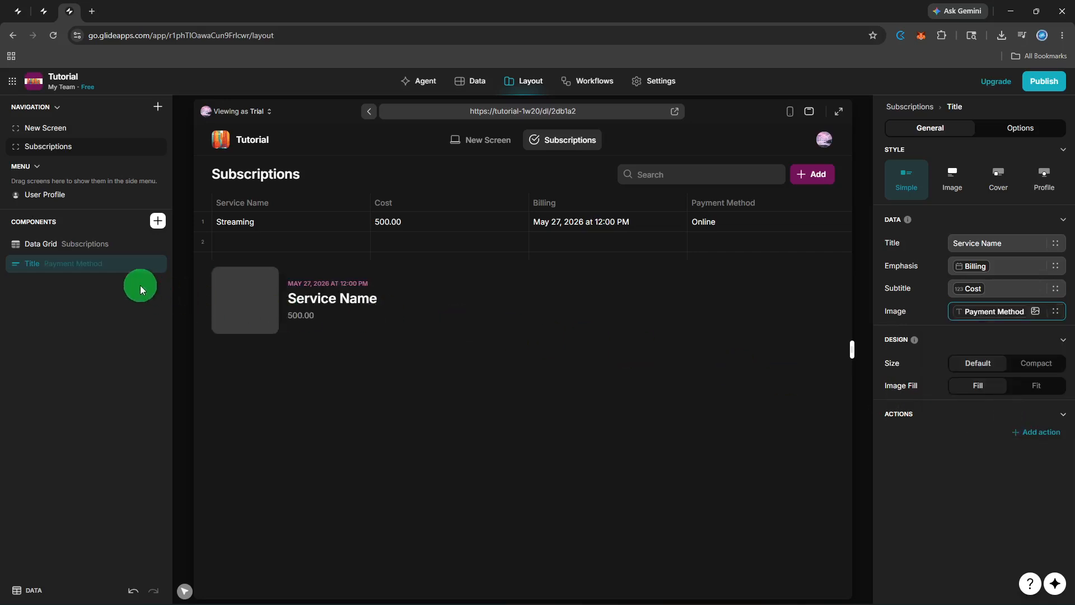
Step: Move the title component above the Data Grid and open the app's publishing options
left_click_drag(86, 266, 82, 245)
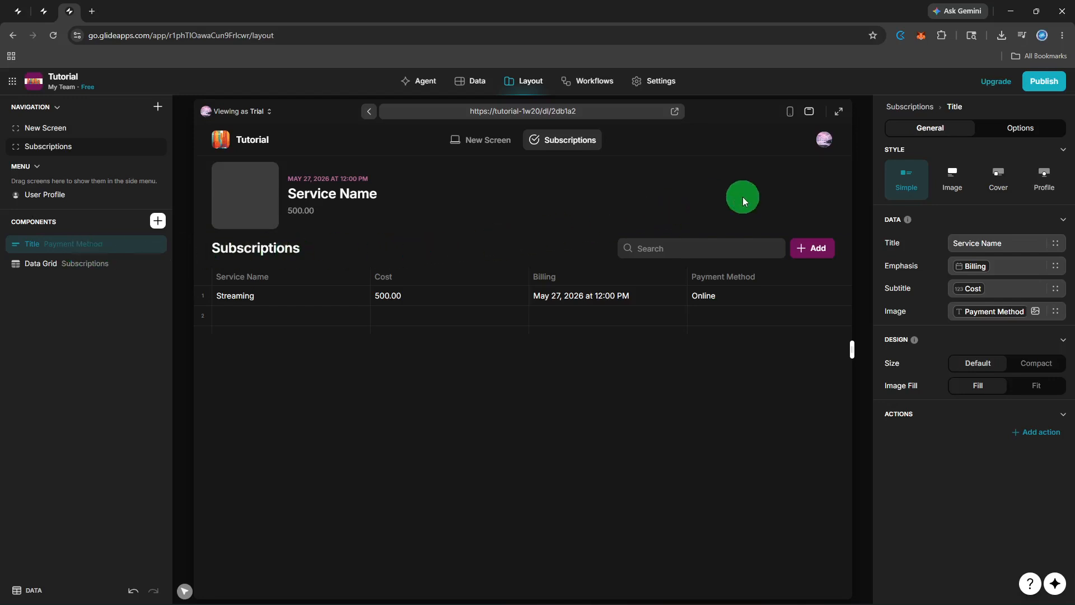
left_click(1045, 84)
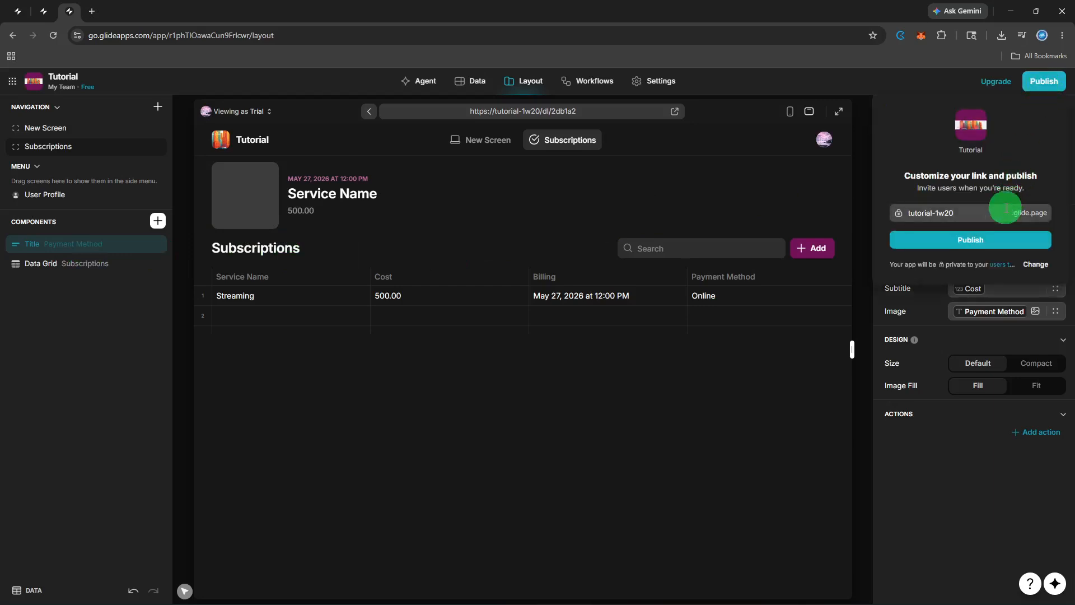